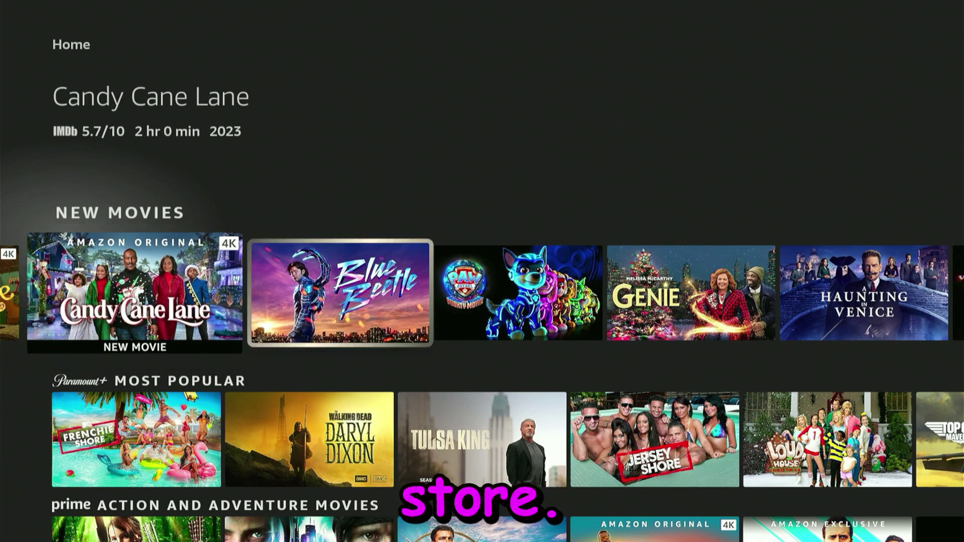
Step: Browse the New Movies row and glance at Your Apps & Channels before returning home
{"action": "key", "text": "Right"}
{"action": "key", "text": "Right"}
{"action": "key", "text": "Right"}
{"action": "key", "text": "Right"}
{"action": "key", "text": "Right"}
{"action": "key", "text": "Right"}
{"action": "key", "text": "Right"}
{"action": "key", "text": "Right"}
{"action": "key", "text": "Right"}
{"action": "key", "text": "Right"}
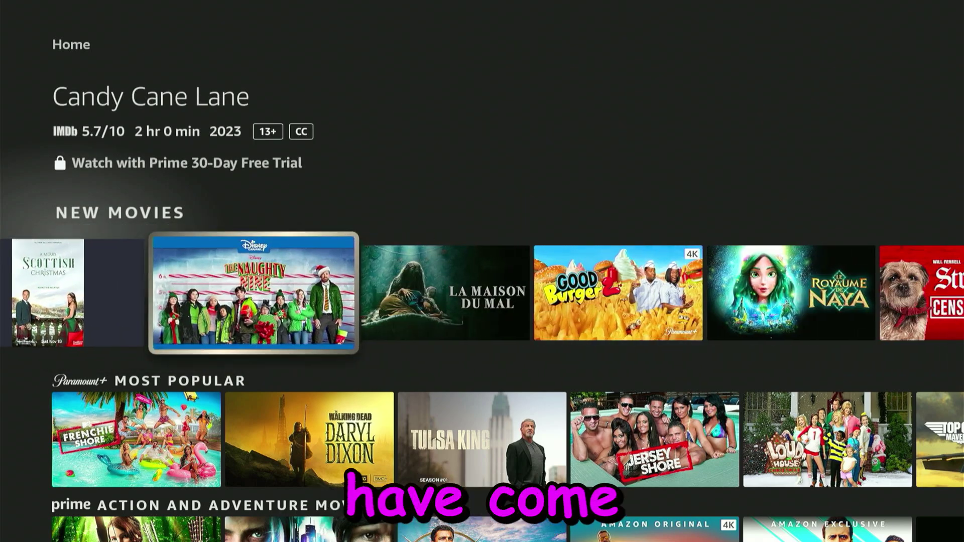
{"action": "key", "text": "Right"}
{"action": "key", "text": "Right"}
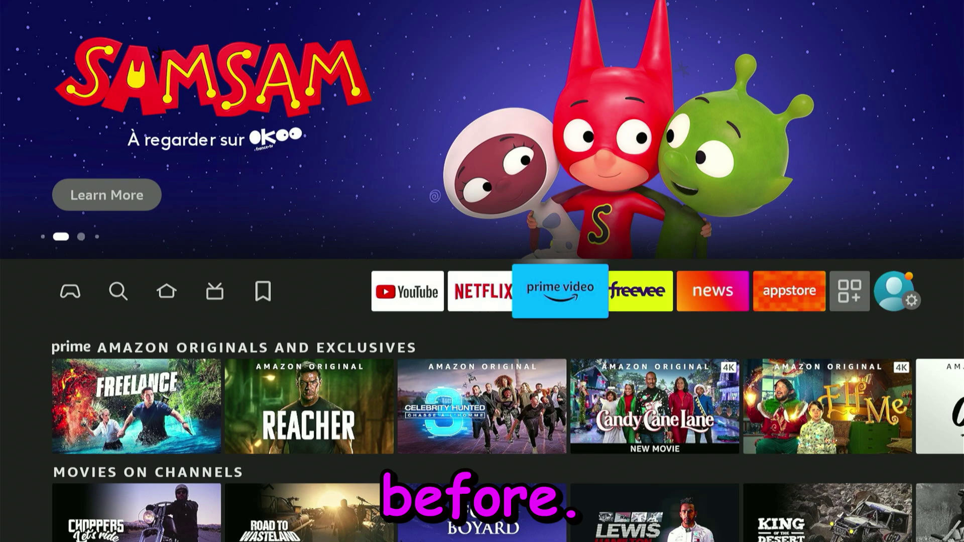
{"action": "key", "text": "Right"}
{"action": "key", "text": "Right"}
{"action": "key", "text": "Right"}
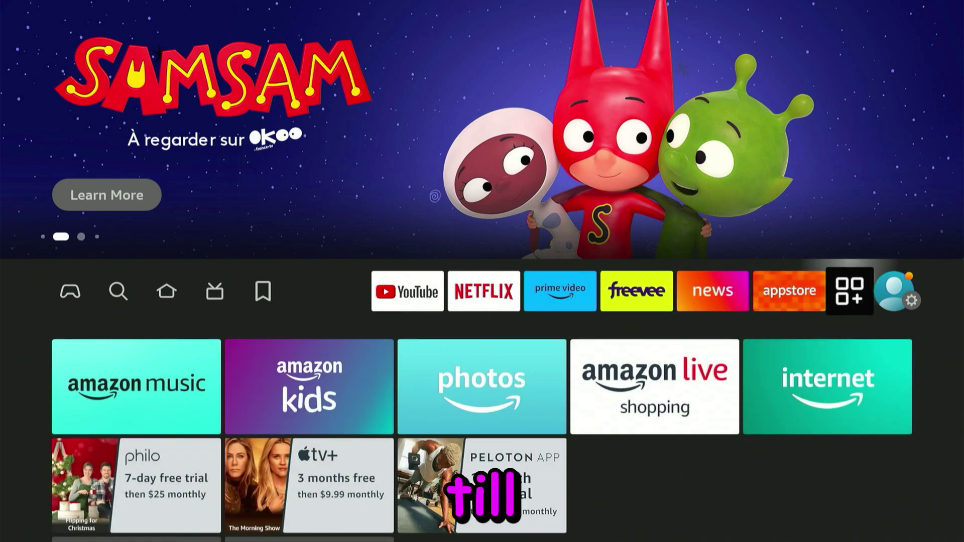
{"action": "key", "text": "Return"}
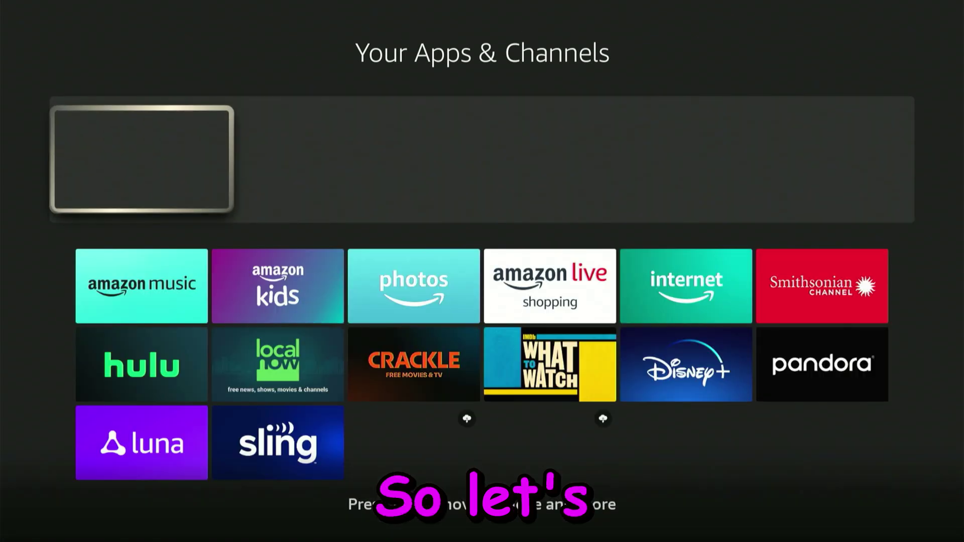
{"action": "key", "text": "Escape"}
Step: Go through the settings tiles to open My Fire TV
{"action": "key", "text": "Right"}
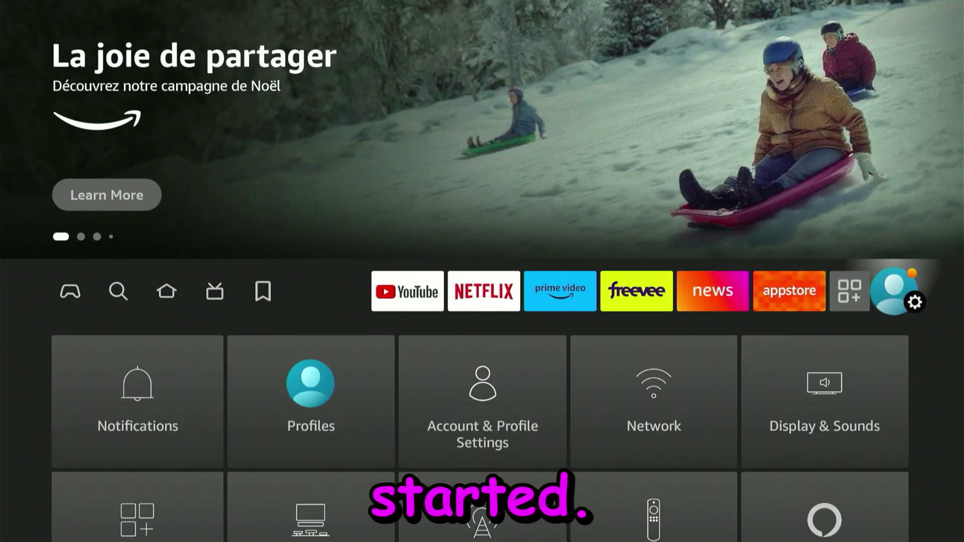
{"action": "key", "text": "Down"}
{"action": "key", "text": "Down"}
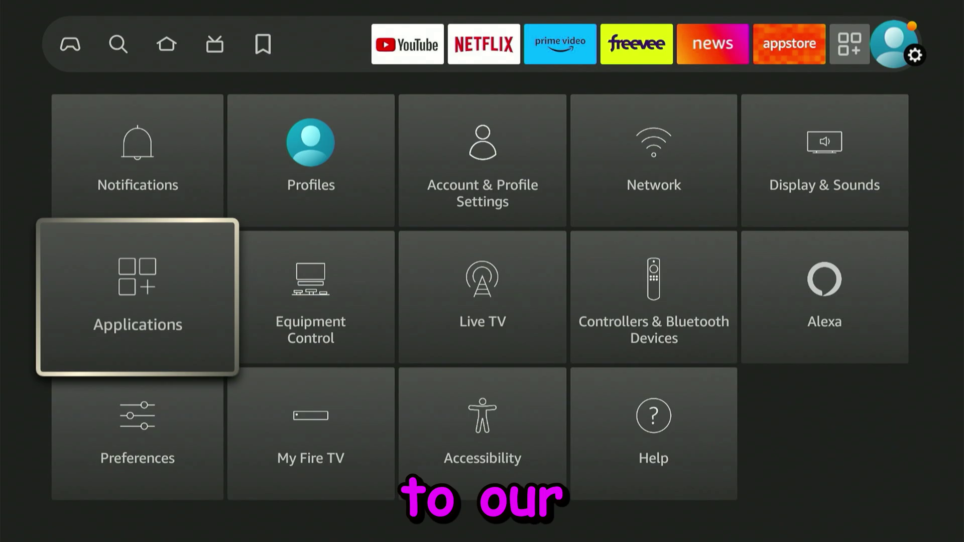
{"action": "key", "text": "Down"}
{"action": "key", "text": "Right"}
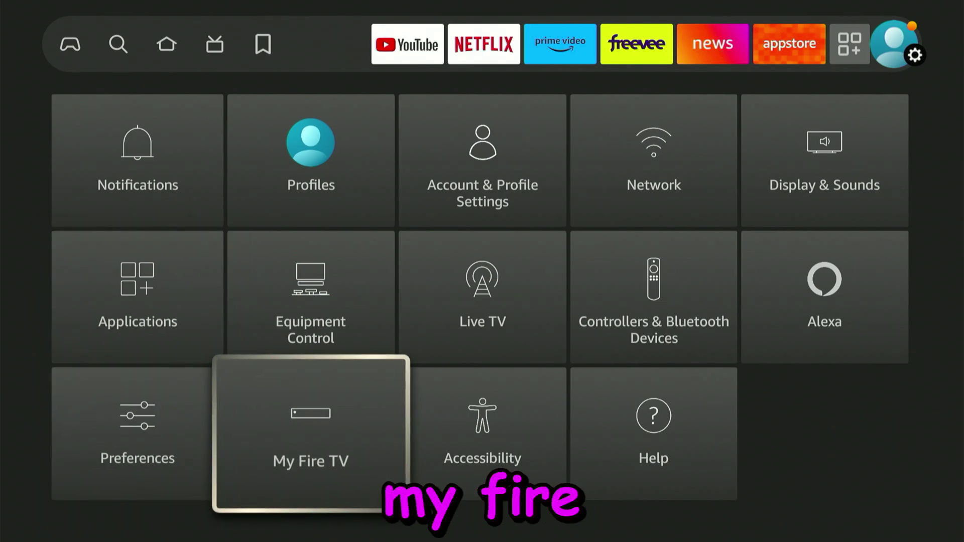
{"action": "key", "text": "Return"}
{"action": "key", "text": "Return"}
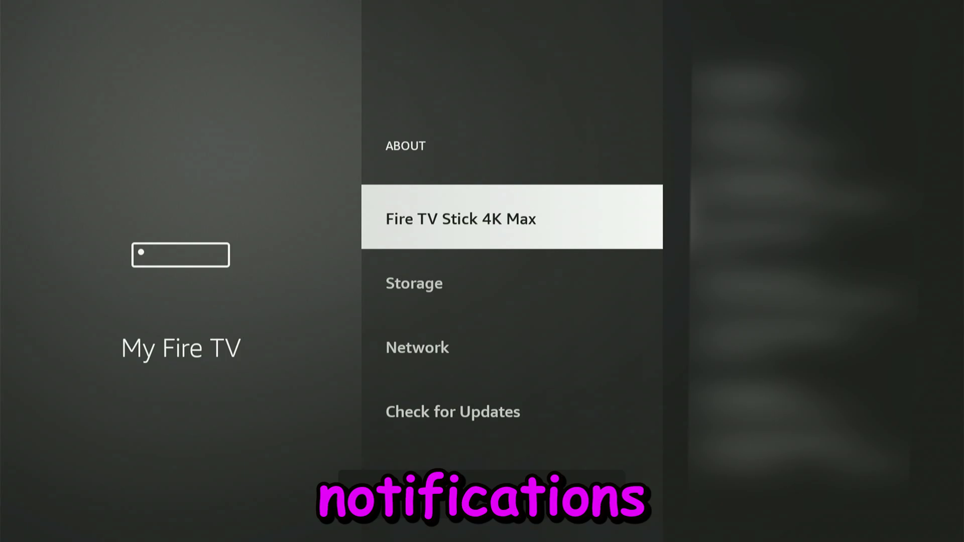
Step: Unlock Developer Options with ADB debugging on and reach Install unknown apps
{"action": "key", "text": "Return"}
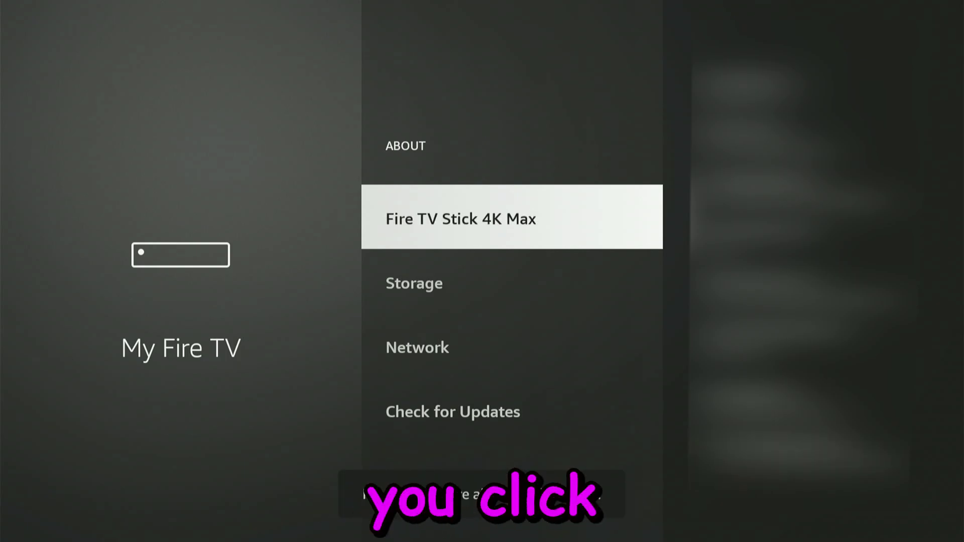
{"action": "key", "text": "Escape"}
{"action": "key", "text": "Down"}
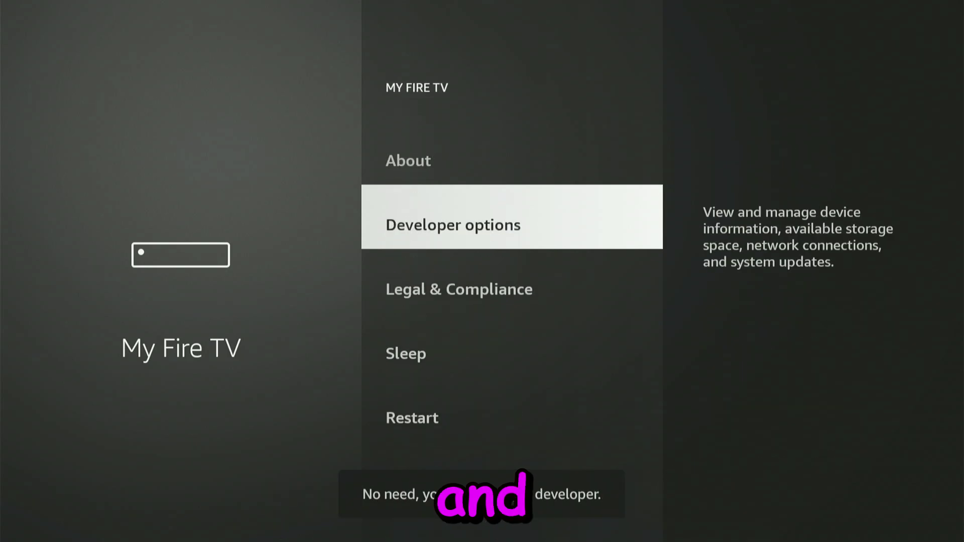
{"action": "key", "text": "Return"}
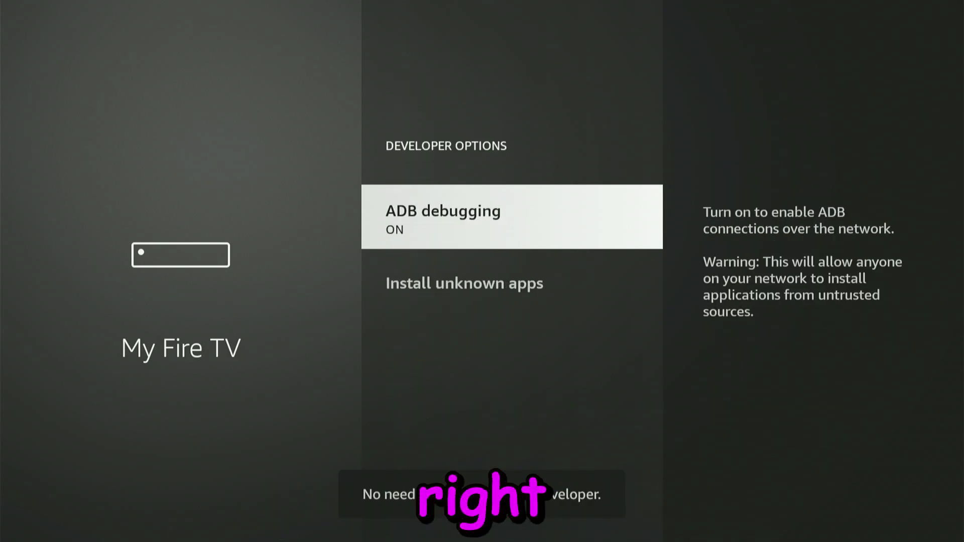
{"action": "key", "text": "Down"}
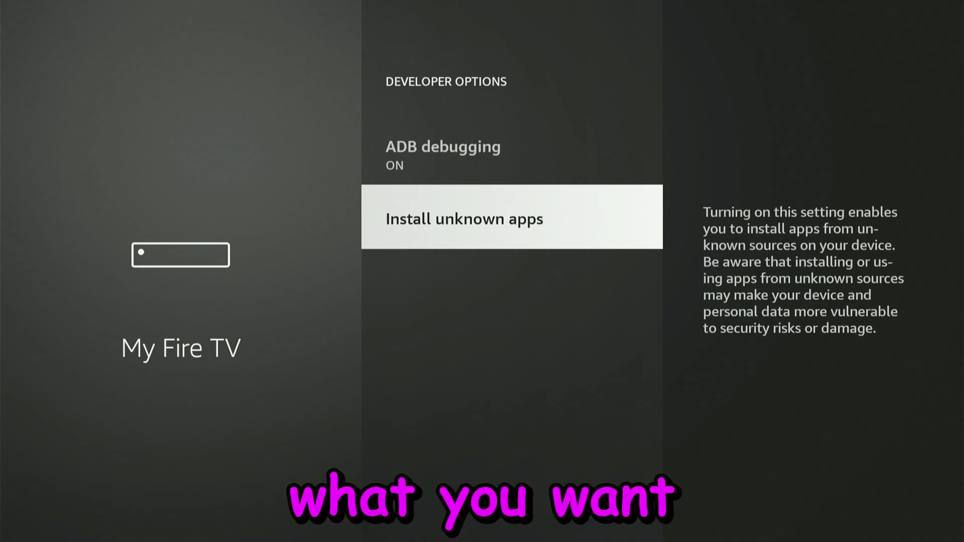
{"action": "key", "text": "Home"}
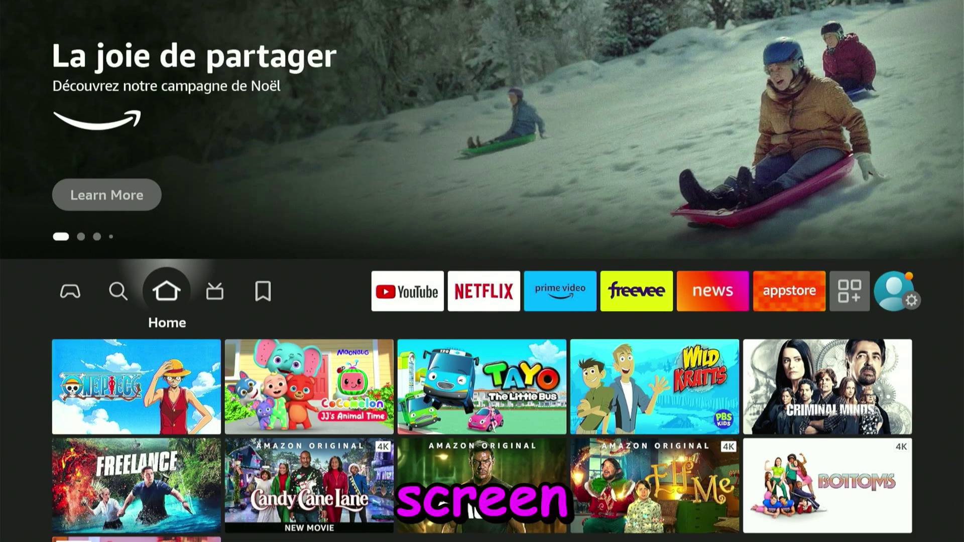
Step: Search for Downloader by entering D and open the Downloader app page
{"action": "key", "text": "Left"}
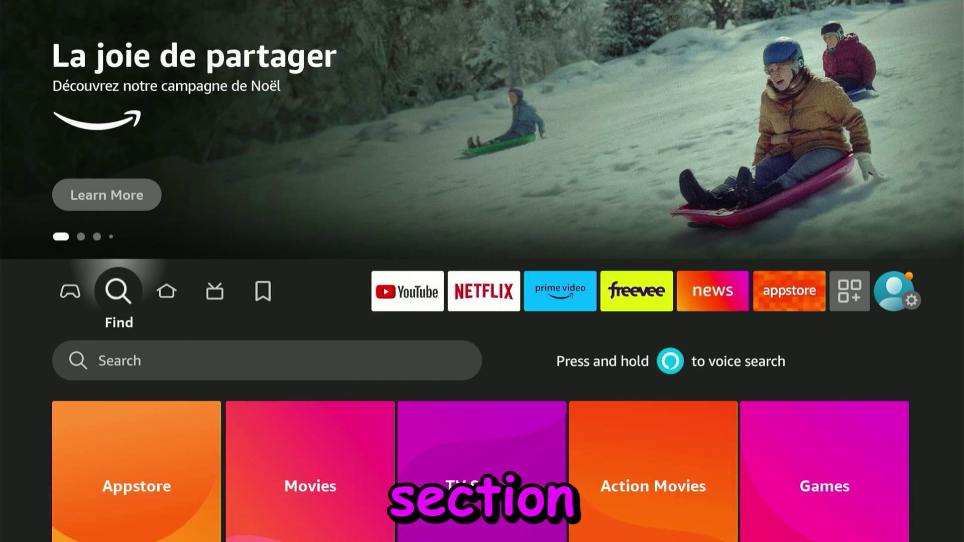
{"action": "key", "text": "Down"}
{"action": "key", "text": "Return"}
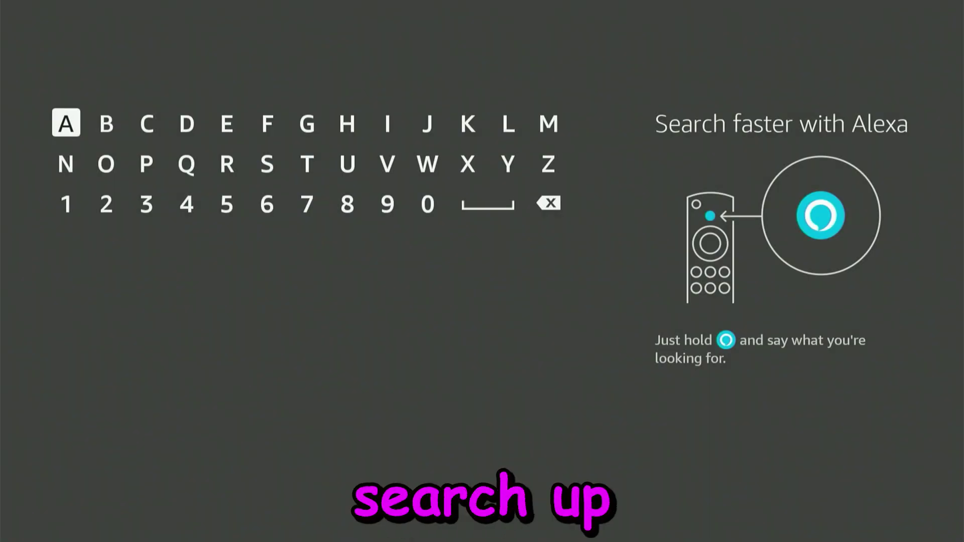
{"action": "key", "text": "Right"}
{"action": "key", "text": "Right"}
{"action": "key", "text": "Return"}
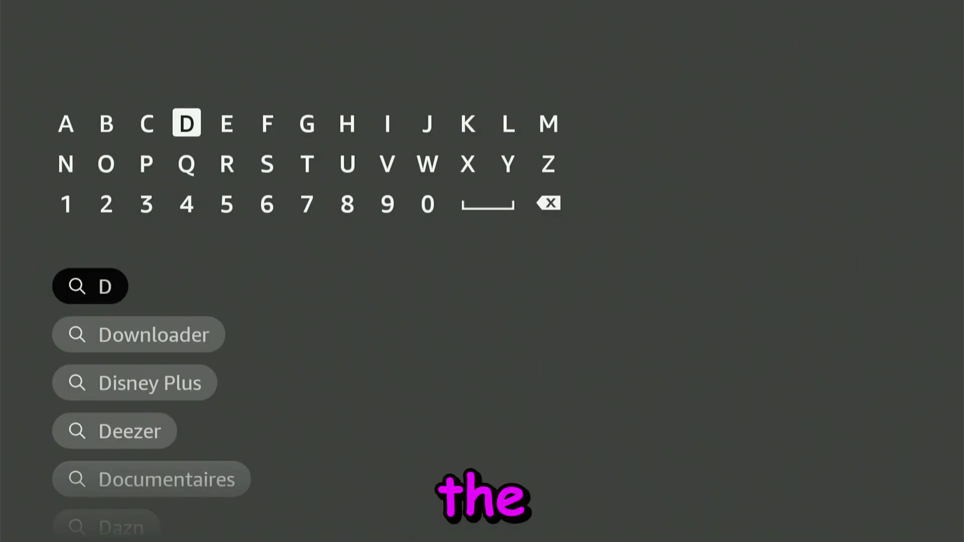
{"action": "key", "text": "Down"}
{"action": "key", "text": "Down"}
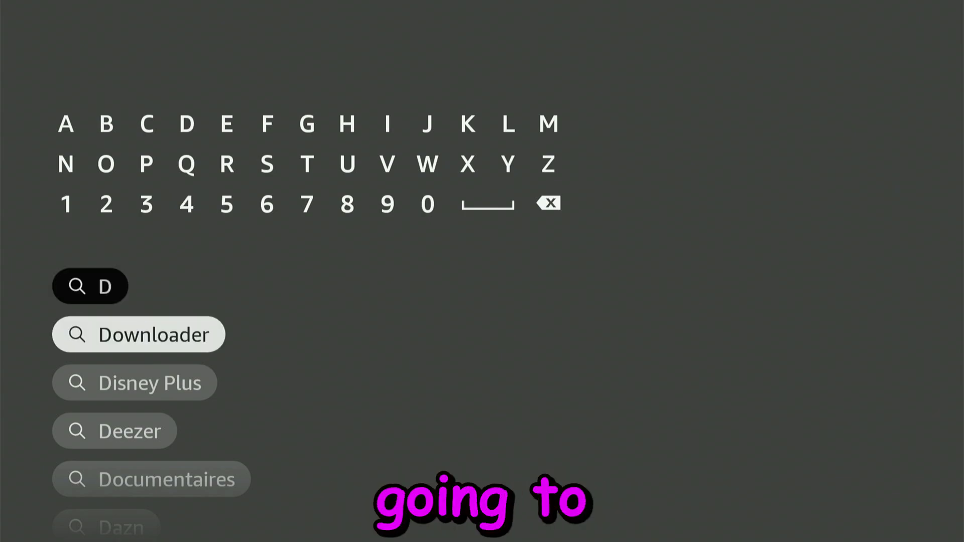
{"action": "key", "text": "Return"}
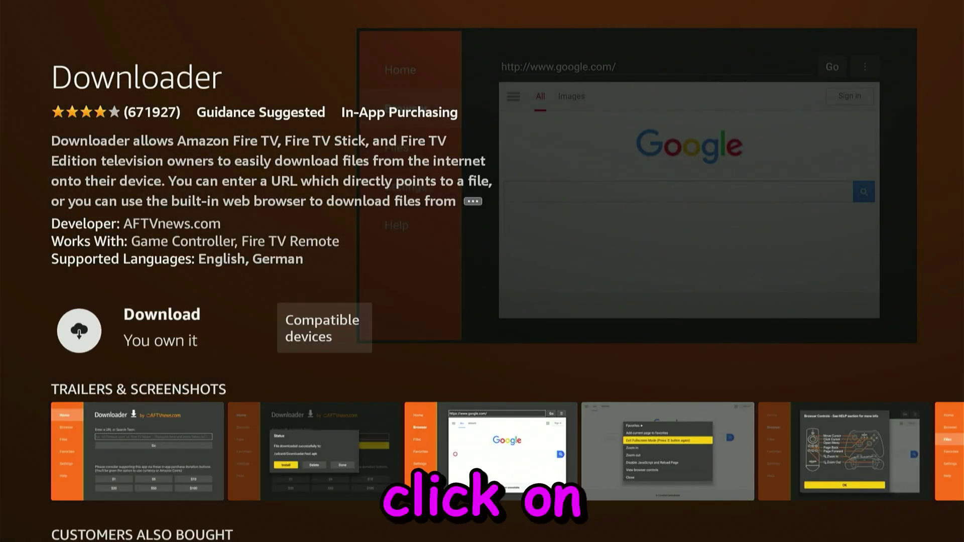
Step: Install and launch Downloader, allow file access, and dismiss the Quick Start Guide
{"action": "key", "text": "Return"}
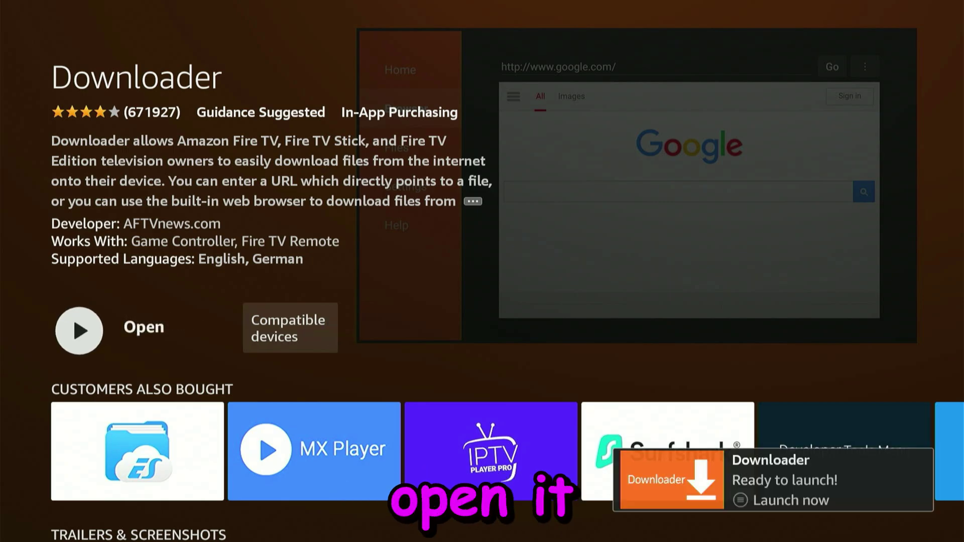
{"action": "key", "text": "Return"}
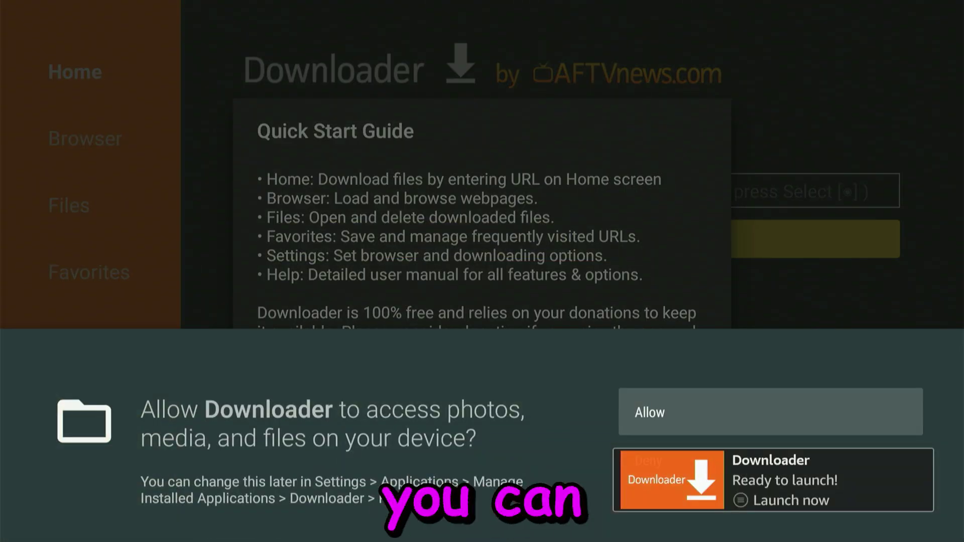
{"action": "key", "text": "Return"}
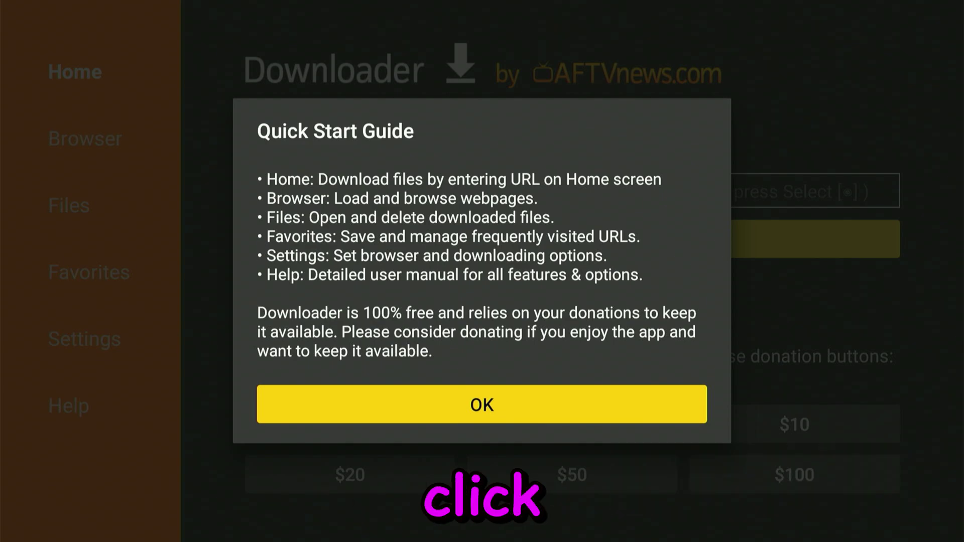
{"action": "key", "text": "Return"}
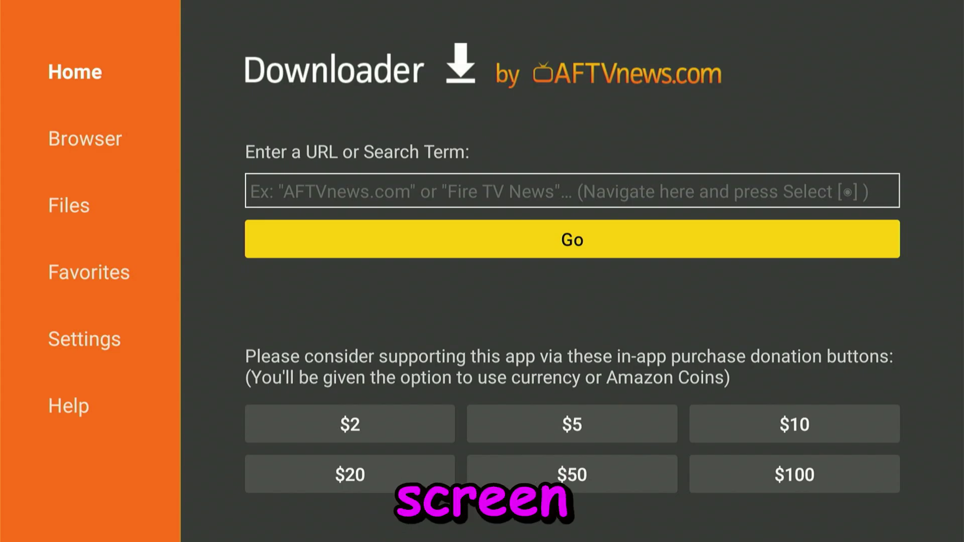
{"action": "key", "text": "Home"}
{"action": "key", "text": "Right"}
{"action": "key", "text": "Right"}
{"action": "key", "text": "Right"}
{"action": "key", "text": "Right"}
{"action": "key", "text": "Right"}
{"action": "key", "text": "Right"}
{"action": "key", "text": "Right"}
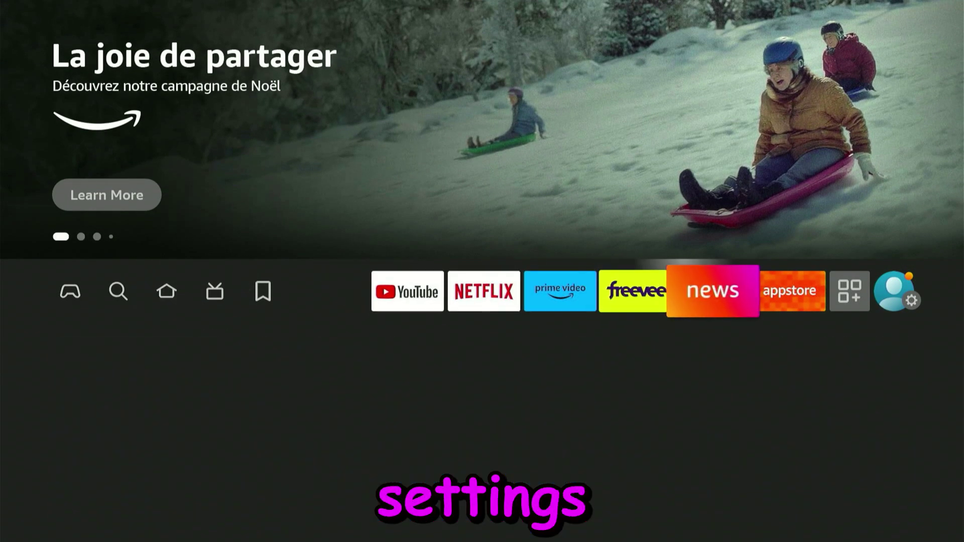
{"action": "key", "text": "Right"}
{"action": "key", "text": "Right"}
{"action": "key", "text": "Right"}
{"action": "key", "text": "Down"}
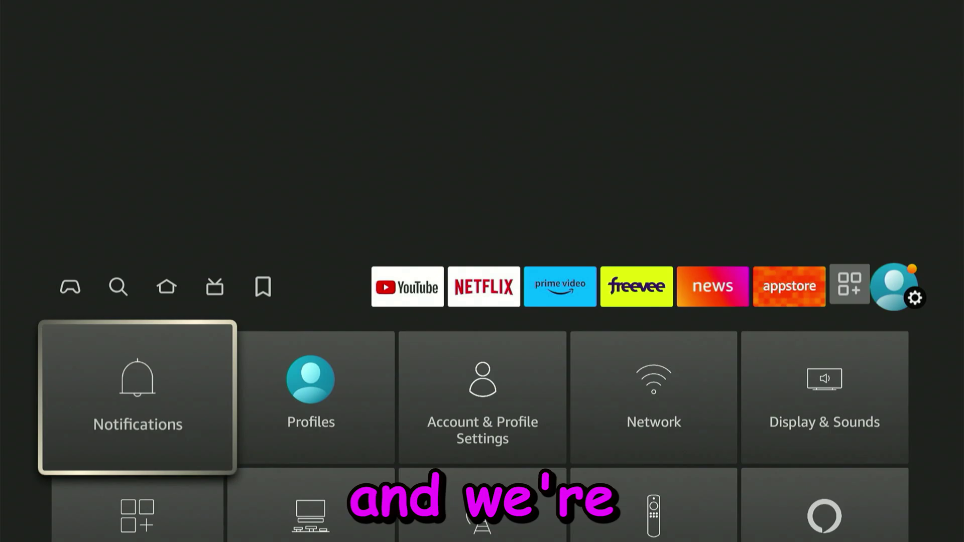
{"action": "key", "text": "Down"}
{"action": "key", "text": "Down"}
{"action": "key", "text": "Right"}
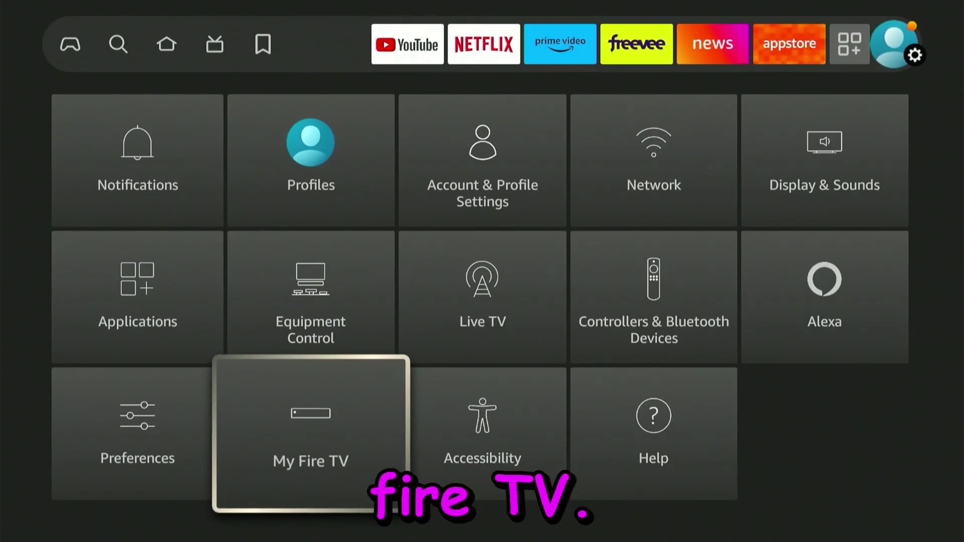
{"action": "key", "text": "Return"}
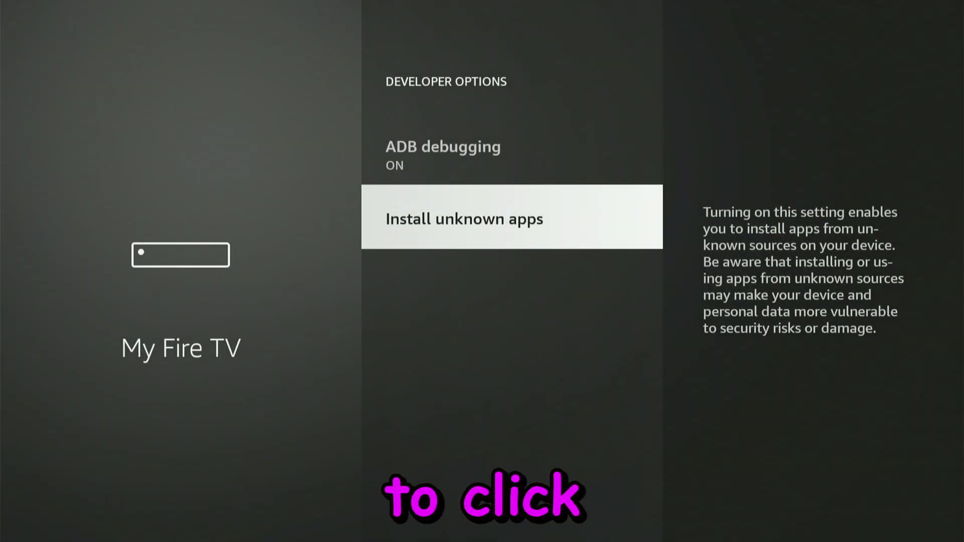
{"action": "key", "text": "Return"}
{"action": "key", "text": "Down"}
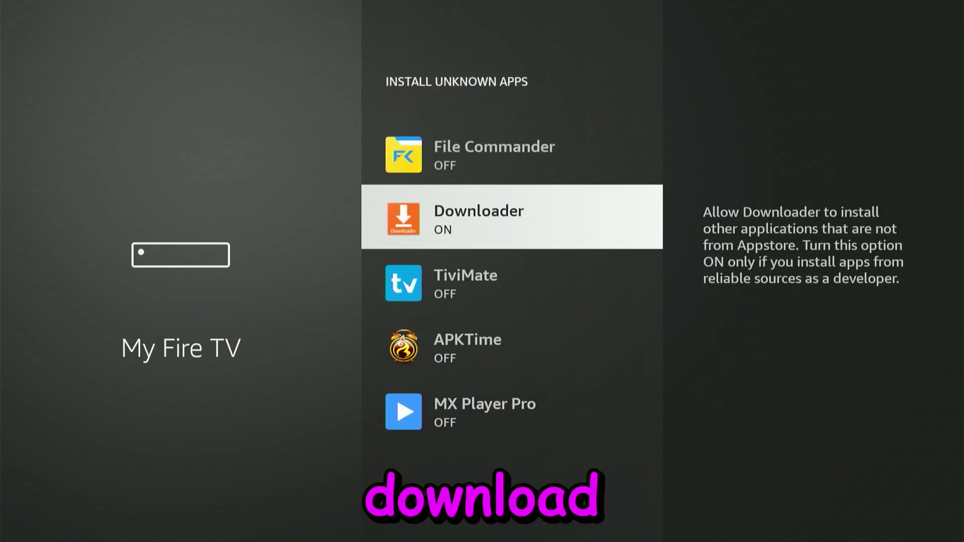
{"action": "key", "text": "Escape"}
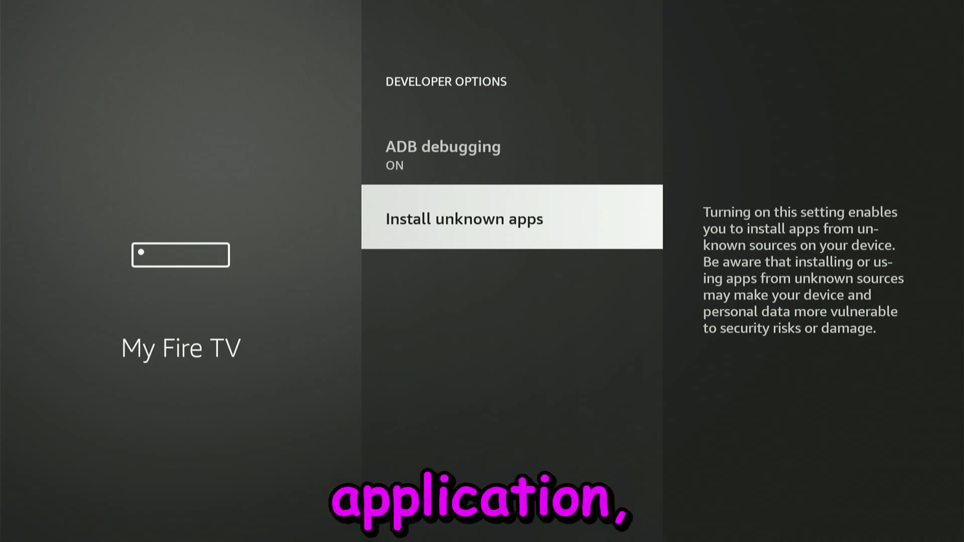
{"action": "key", "text": "Home"}
Step: Launch Downloader from the Your Apps & Channels list
{"action": "key", "text": "Right"}
{"action": "key", "text": "Right"}
{"action": "key", "text": "Right"}
{"action": "key", "text": "Right"}
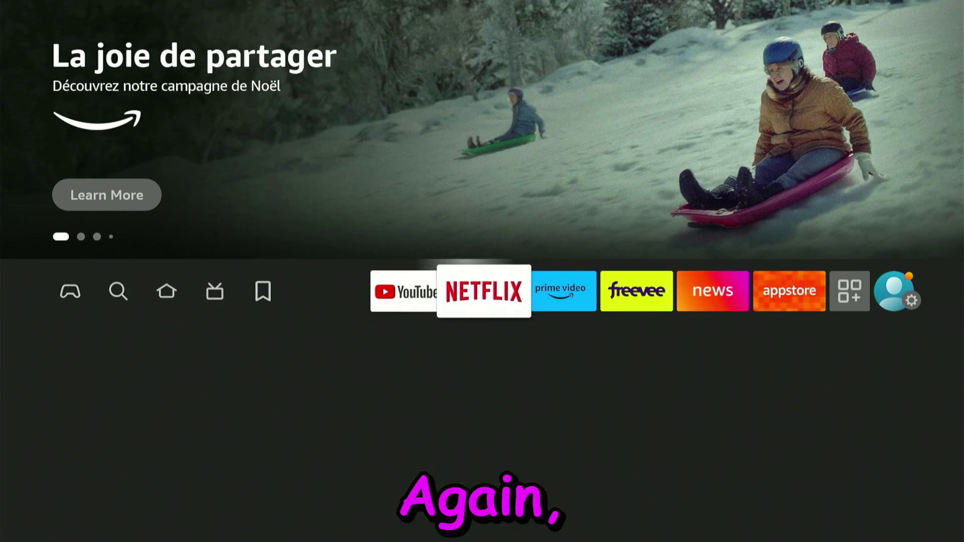
{"action": "key", "text": "Right"}
{"action": "key", "text": "Right"}
{"action": "key", "text": "Right"}
{"action": "key", "text": "Right"}
{"action": "key", "text": "Right"}
{"action": "key", "text": "Return"}
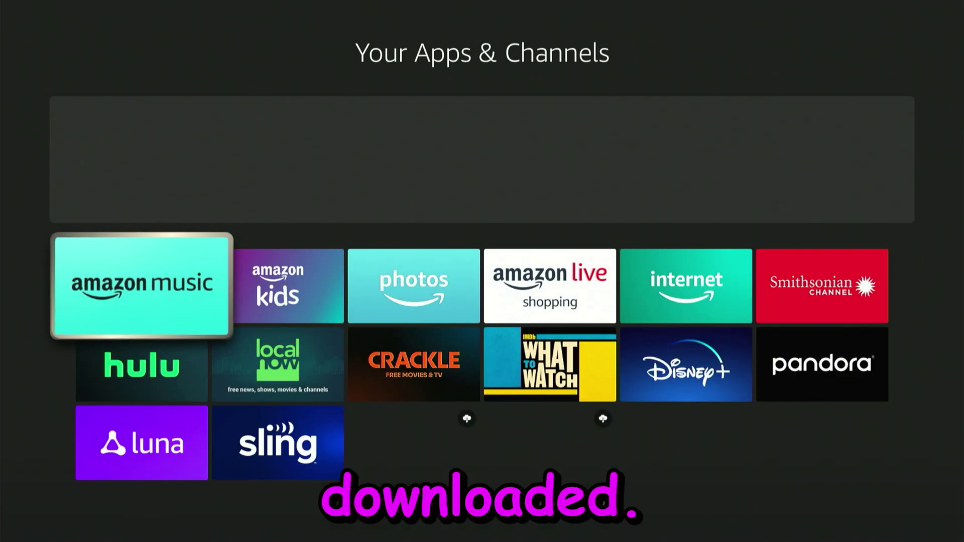
{"action": "key", "text": "Down"}
{"action": "key", "text": "Down"}
{"action": "key", "text": "Down"}
{"action": "key", "text": "Down"}
{"action": "key", "text": "Right"}
{"action": "key", "text": "Right"}
{"action": "key", "text": "Right"}
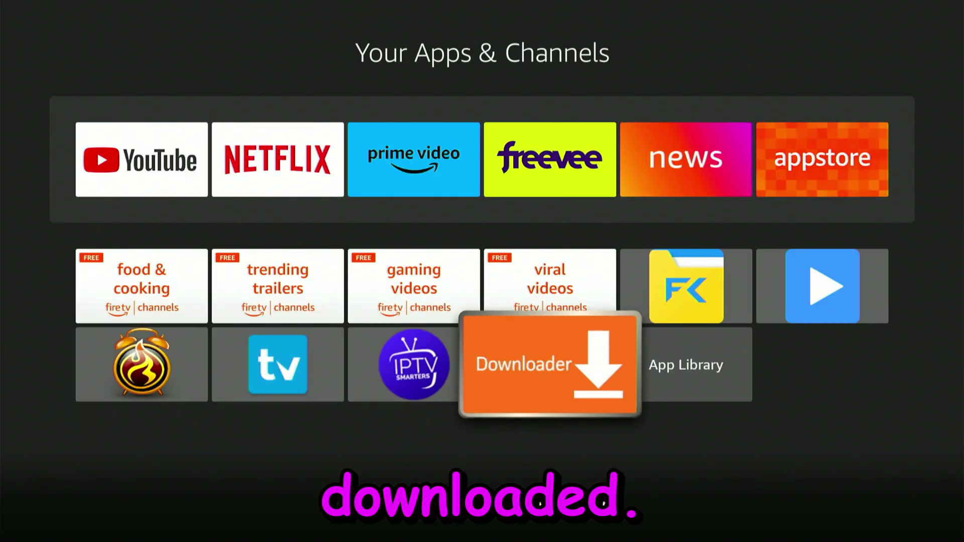
{"action": "key", "text": "Return"}
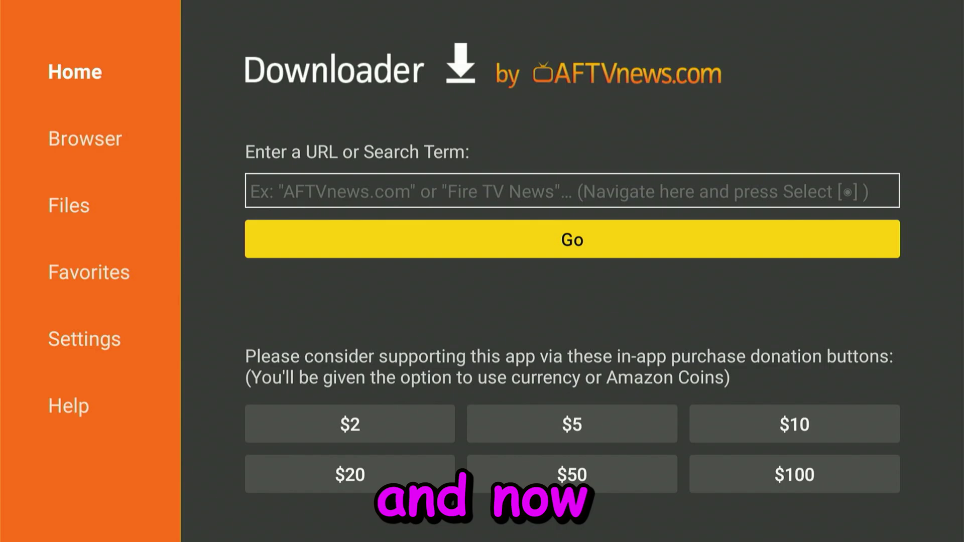
Step: Enter the code 234753 in Downloader's URL field
{"action": "key", "text": "Up"}
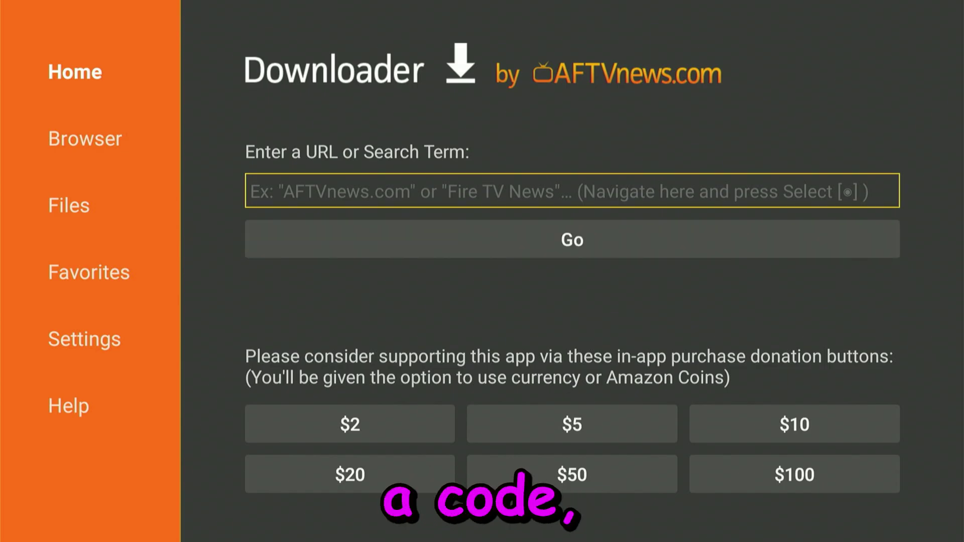
{"action": "key", "text": "Return"}
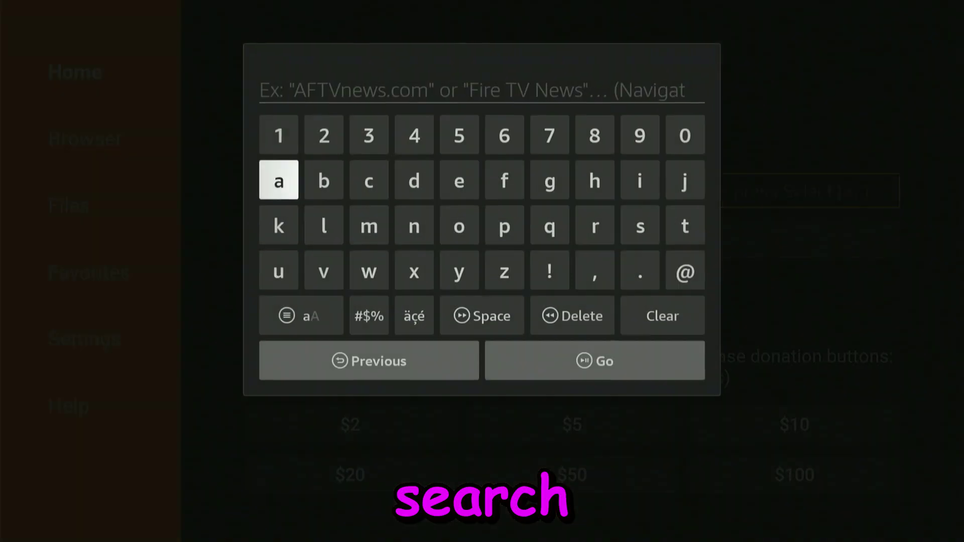
{"action": "key", "text": "Up"}
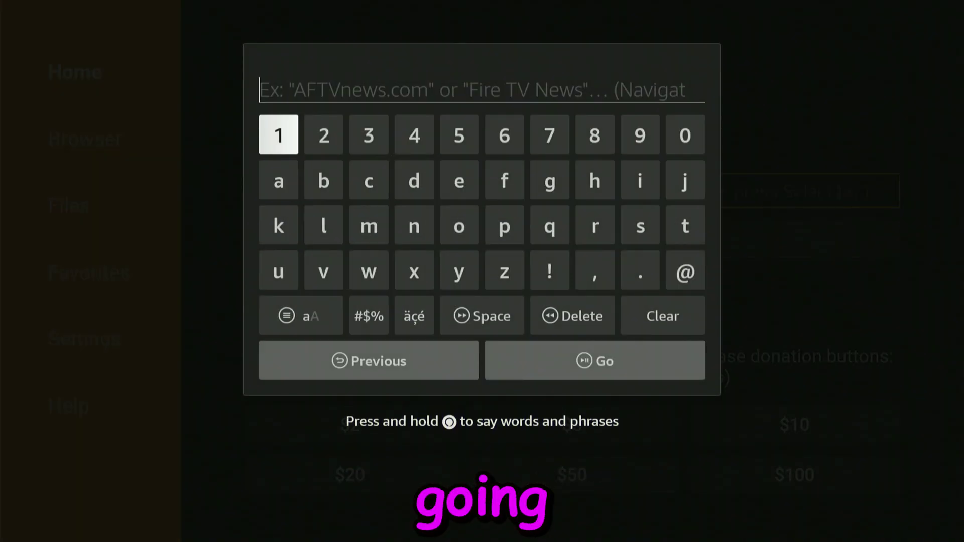
{"action": "key", "text": "Right"}
{"action": "key", "text": "Return"}
{"action": "key", "text": "Right"}
{"action": "key", "text": "Return"}
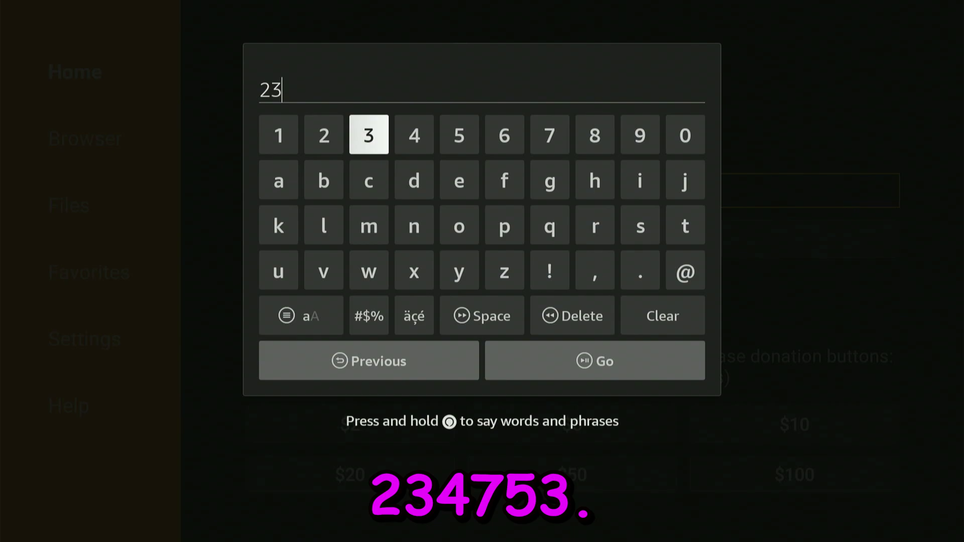
{"action": "key", "text": "Right"}
{"action": "key", "text": "Return"}
{"action": "key", "text": "Right"}
{"action": "key", "text": "Right"}
{"action": "key", "text": "Right"}
{"action": "key", "text": "Right"}
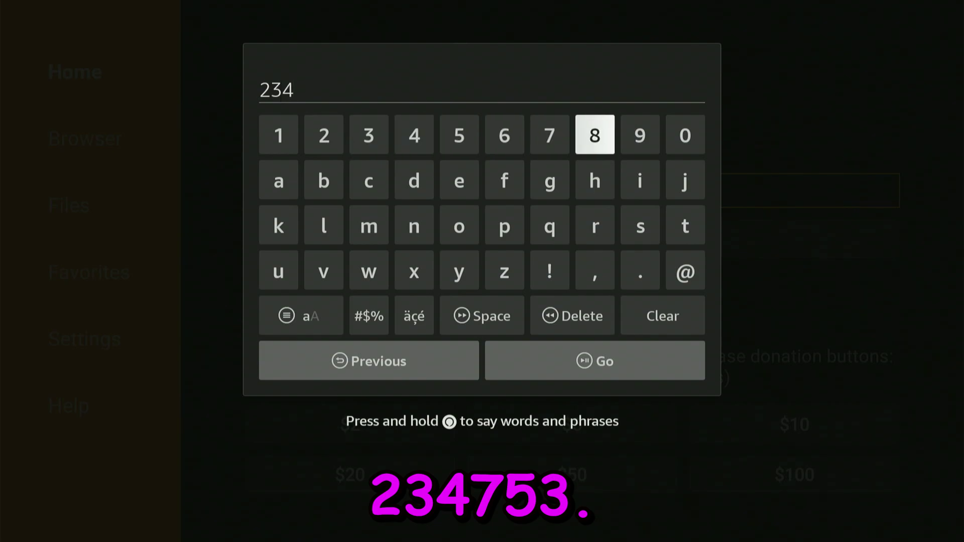
{"action": "key", "text": "Left"}
{"action": "key", "text": "Left"}
{"action": "key", "text": "Left"}
{"action": "key", "text": "Left"}
{"action": "key", "text": "Right"}
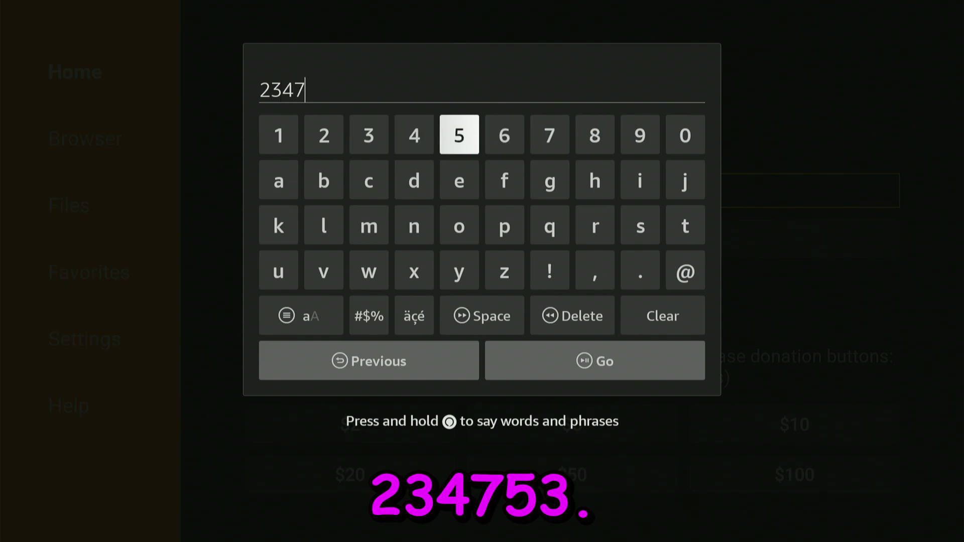
{"action": "key", "text": "Return"}
{"action": "key", "text": "Left"}
{"action": "key", "text": "Left"}
{"action": "key", "text": "Left"}
{"action": "key", "text": "Right"}
Step: Submit code 234753 with Go to fetch from go.aftvnews.com/234753
{"action": "key", "text": "Return"}
{"action": "key", "text": "Down"}
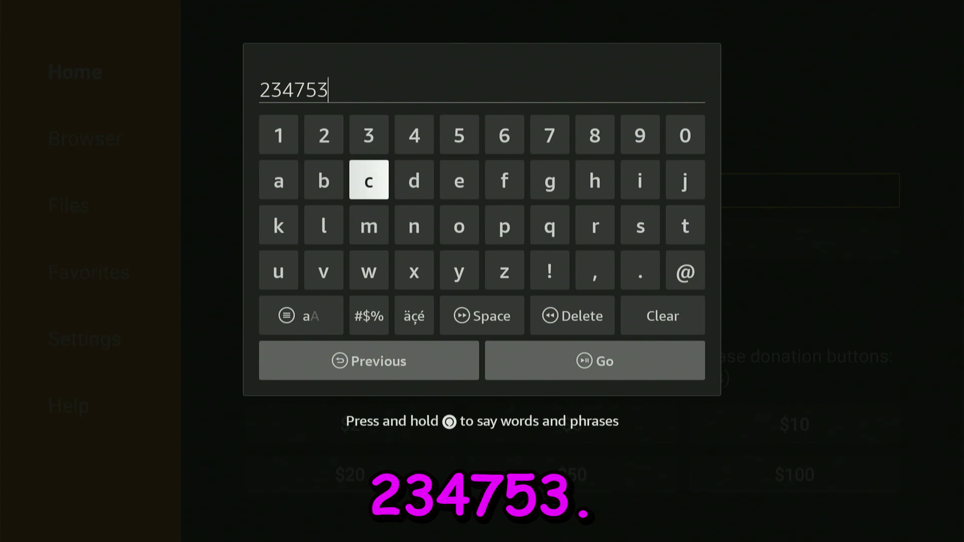
{"action": "key", "text": "Down"}
{"action": "key", "text": "Down"}
{"action": "key", "text": "Down"}
{"action": "key", "text": "Down"}
{"action": "key", "text": "Right"}
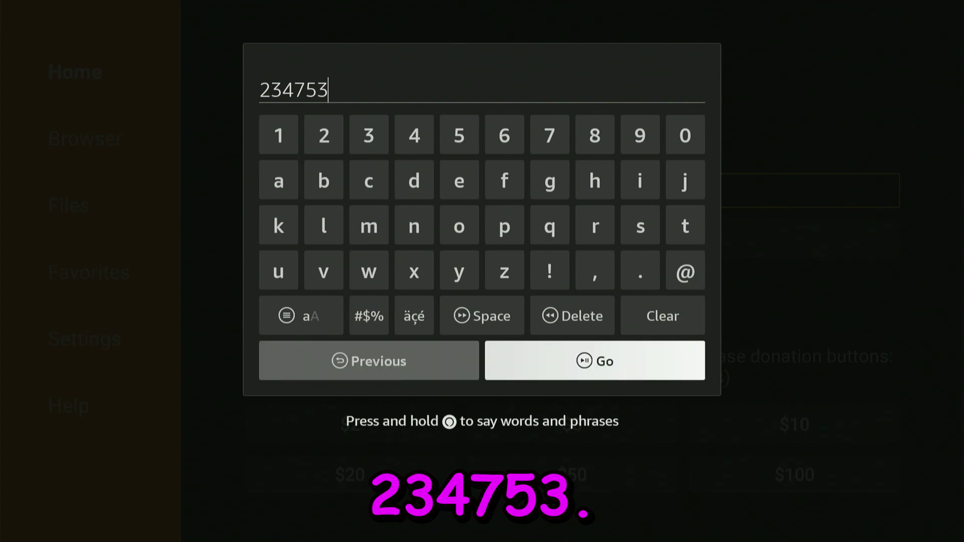
{"action": "key", "text": "Return"}
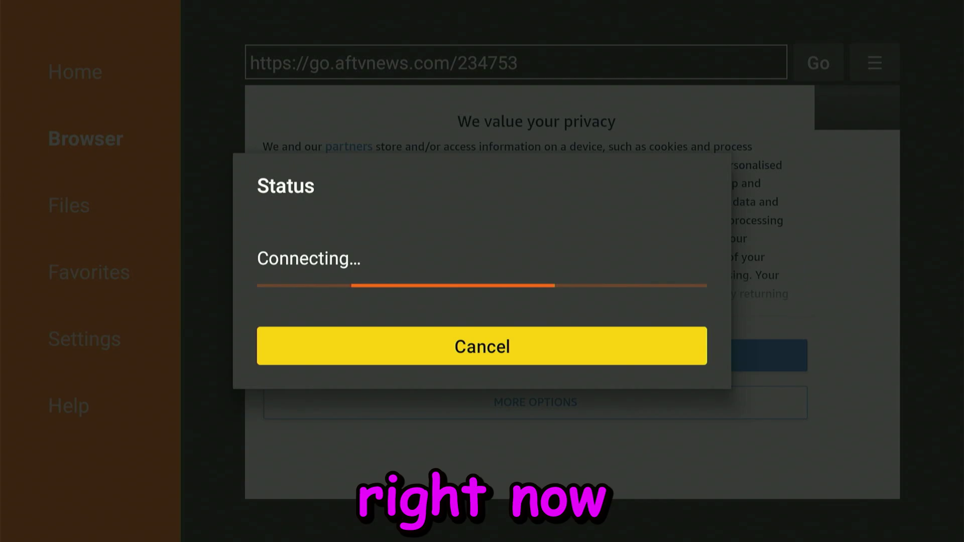
Step: Install the downloaded Unlinked app and confirm INSTALL on the Android prompt
{"action": "key", "text": "Return"}
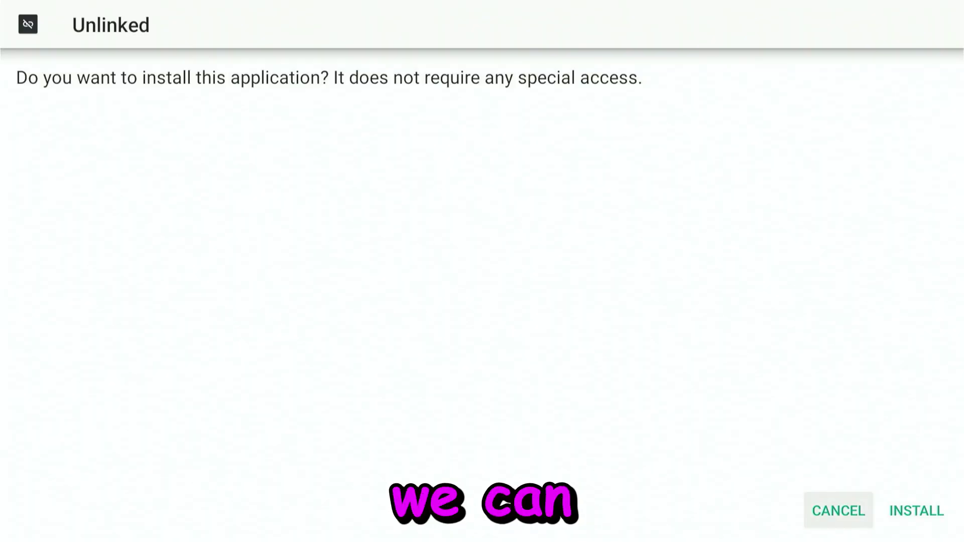
{"action": "key", "text": "Right"}
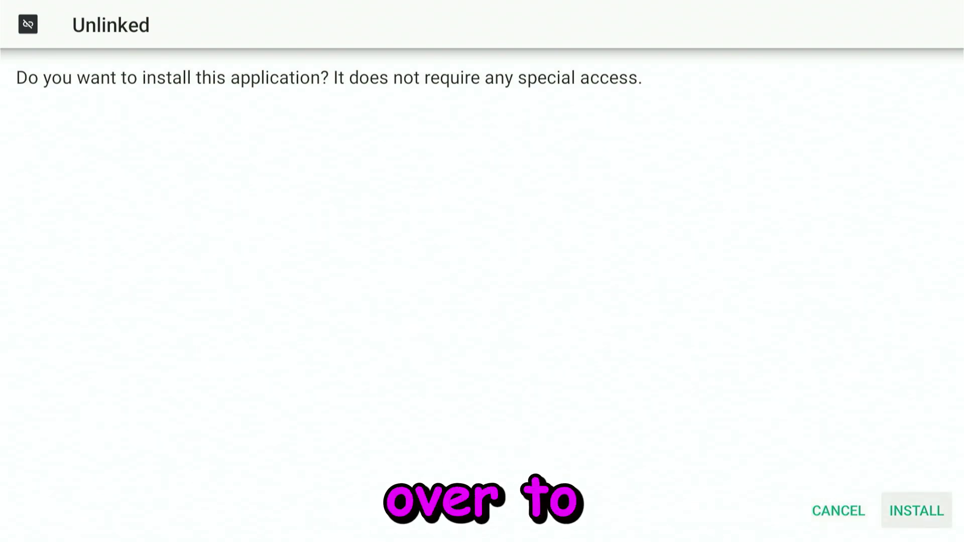
{"action": "key", "text": "Return"}
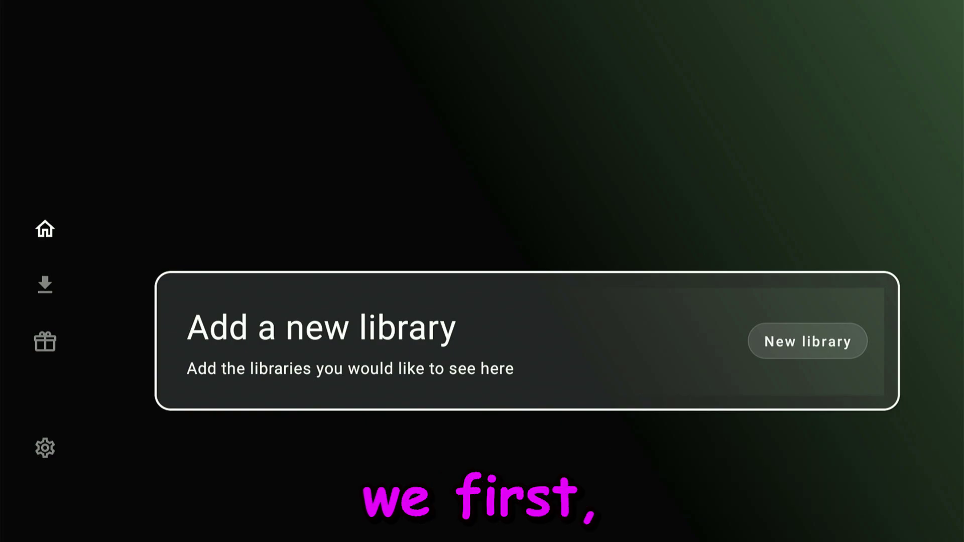
Step: Switch Unlinked ON under My Fire TV > Developer Options > Install unknown apps
{"action": "key", "text": "Home"}
{"action": "key", "text": "Right"}
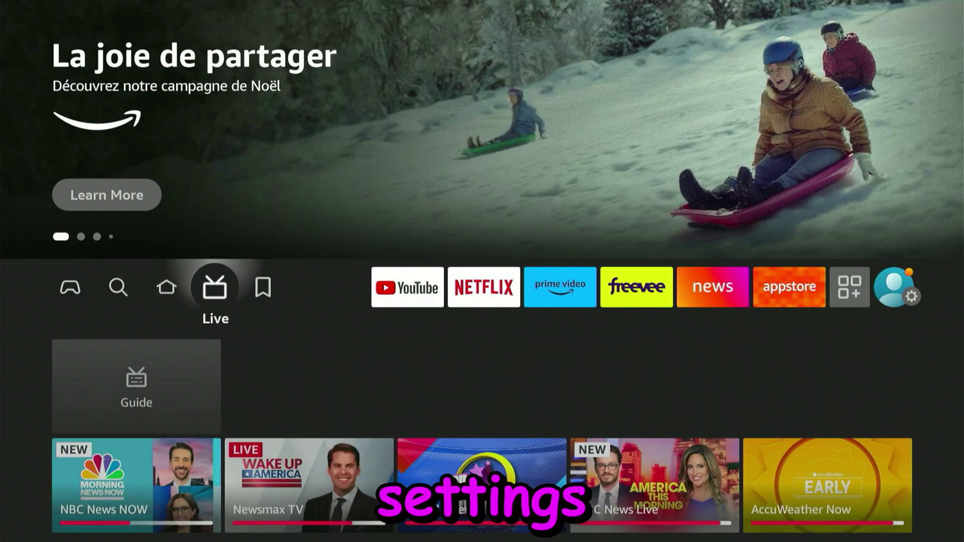
{"action": "key", "text": "Right"}
{"action": "key", "text": "Right"}
{"action": "key", "text": "Right"}
{"action": "key", "text": "Right"}
{"action": "key", "text": "Right"}
{"action": "key", "text": "Right"}
{"action": "key", "text": "Right"}
{"action": "key", "text": "Right"}
{"action": "key", "text": "Right"}
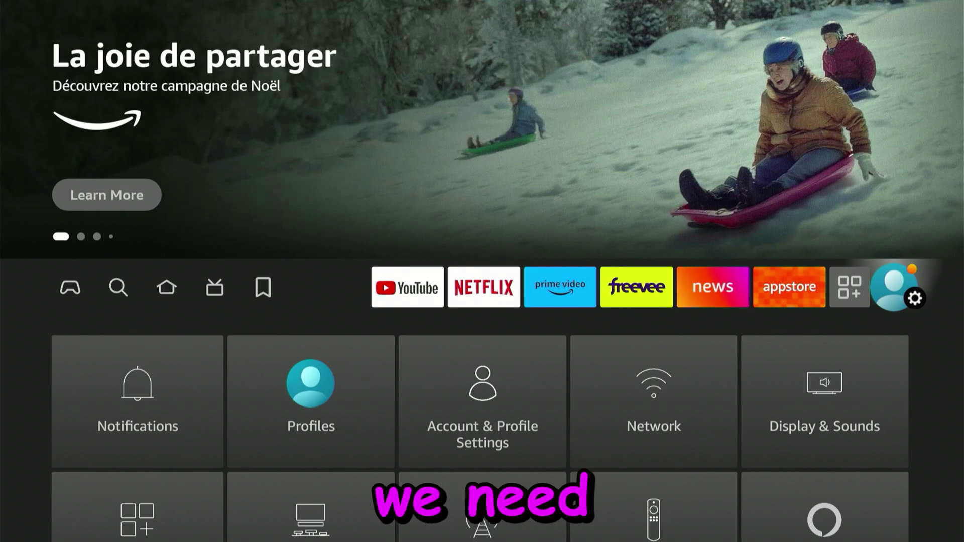
{"action": "key", "text": "Down"}
{"action": "key", "text": "Down"}
{"action": "key", "text": "Down"}
{"action": "key", "text": "Right"}
{"action": "key", "text": "Return"}
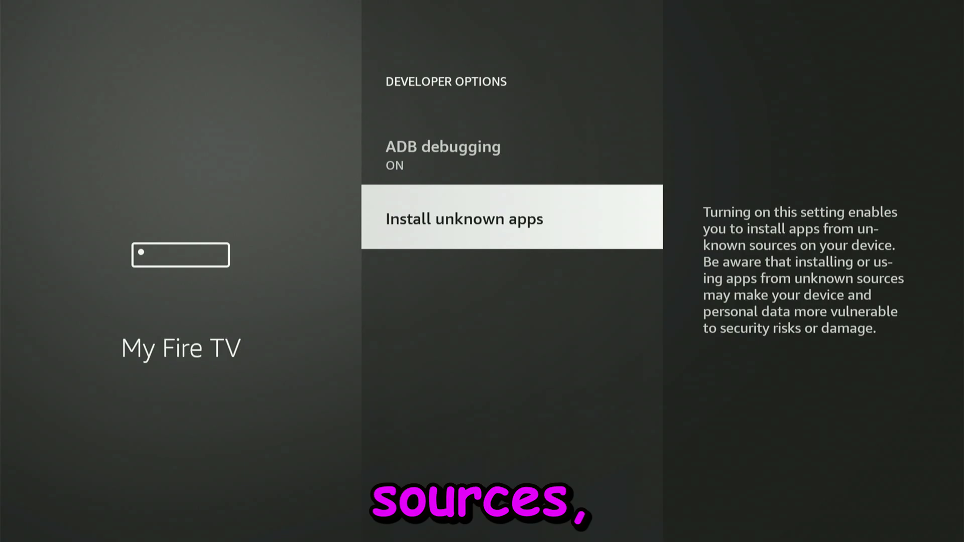
{"action": "key", "text": "Return"}
{"action": "key", "text": "Down"}
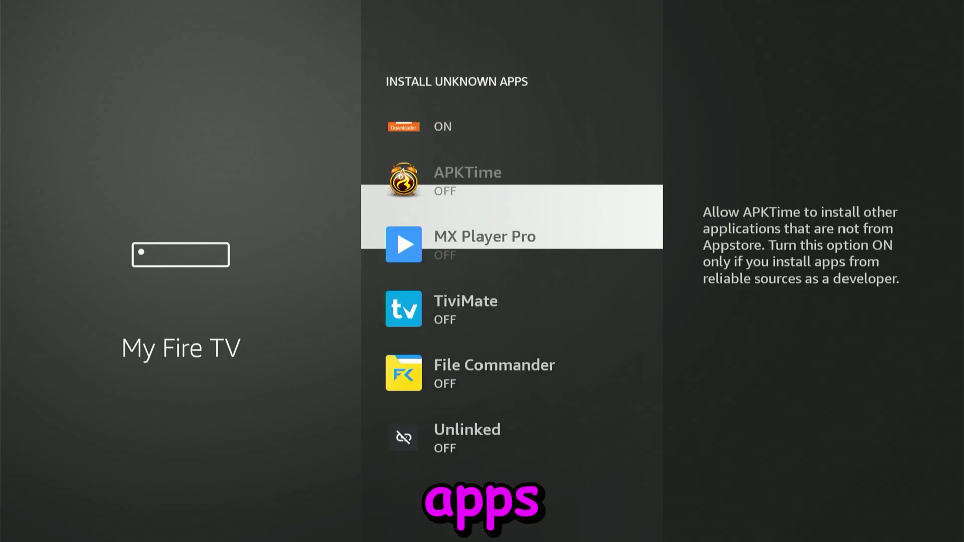
{"action": "key", "text": "Down"}
{"action": "key", "text": "Down"}
{"action": "key", "text": "Down"}
{"action": "key", "text": "Return"}
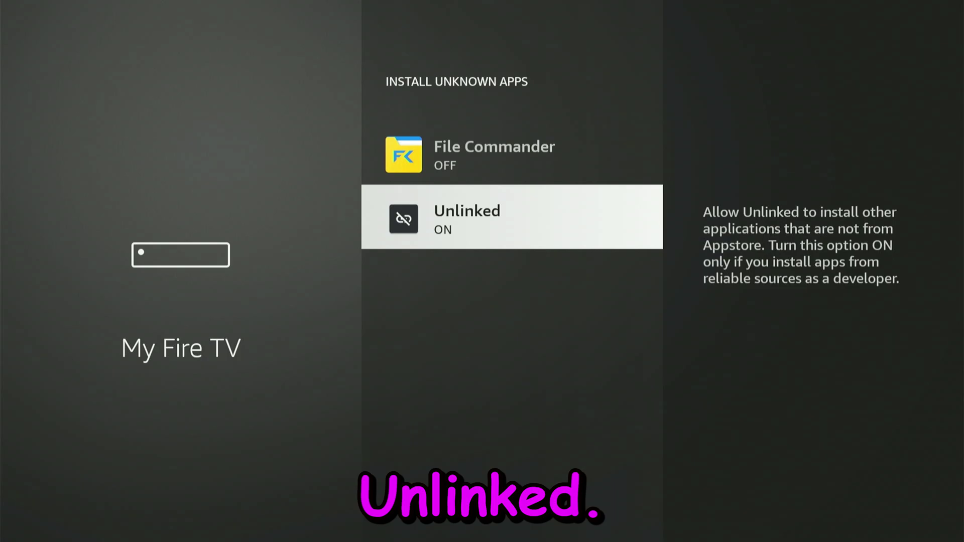
{"action": "key", "text": "Escape"}
{"action": "key", "text": "Escape"}
{"action": "key", "text": "Escape"}
Step: Launch Unlinked from Apps & Channels and start adding a new library
{"action": "key", "text": "Right"}
{"action": "key", "text": "Right"}
{"action": "key", "text": "Right"}
{"action": "key", "text": "Right"}
{"action": "key", "text": "Right"}
{"action": "key", "text": "Right"}
{"action": "key", "text": "Right"}
{"action": "key", "text": "Right"}
{"action": "key", "text": "Right"}
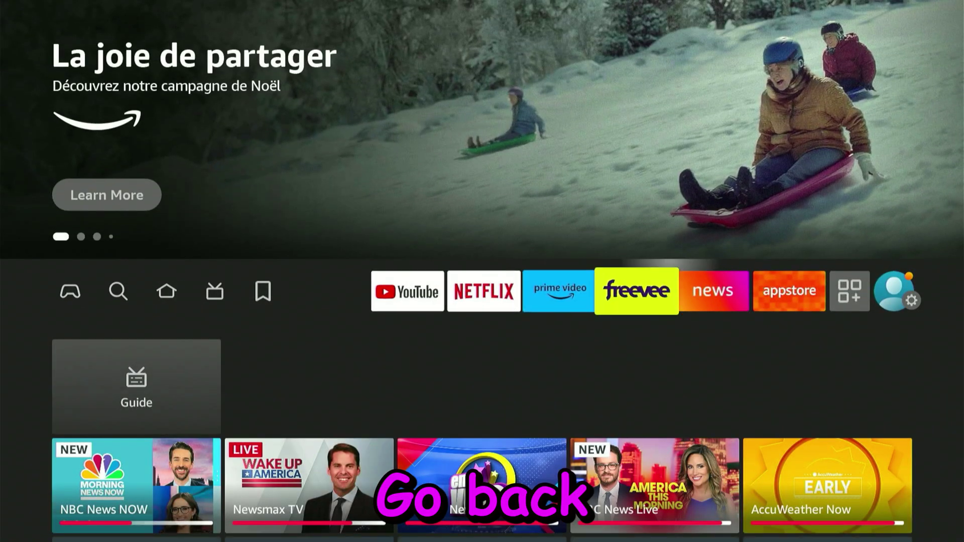
{"action": "key", "text": "Return"}
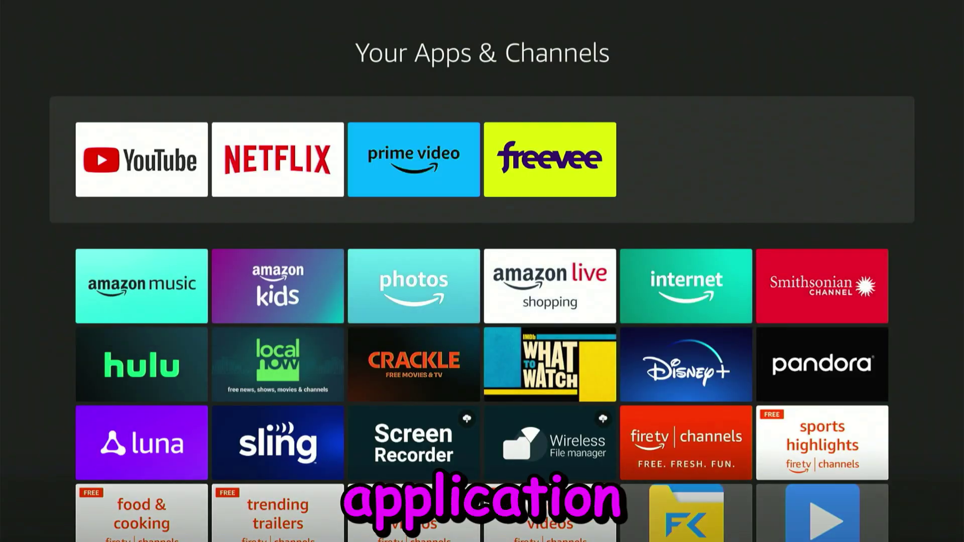
{"action": "key", "text": "Down"}
{"action": "key", "text": "Down"}
{"action": "key", "text": "Down"}
{"action": "key", "text": "Down"}
{"action": "key", "text": "Down"}
{"action": "key", "text": "Right"}
{"action": "key", "text": "Right"}
{"action": "key", "text": "Right"}
{"action": "key", "text": "Right"}
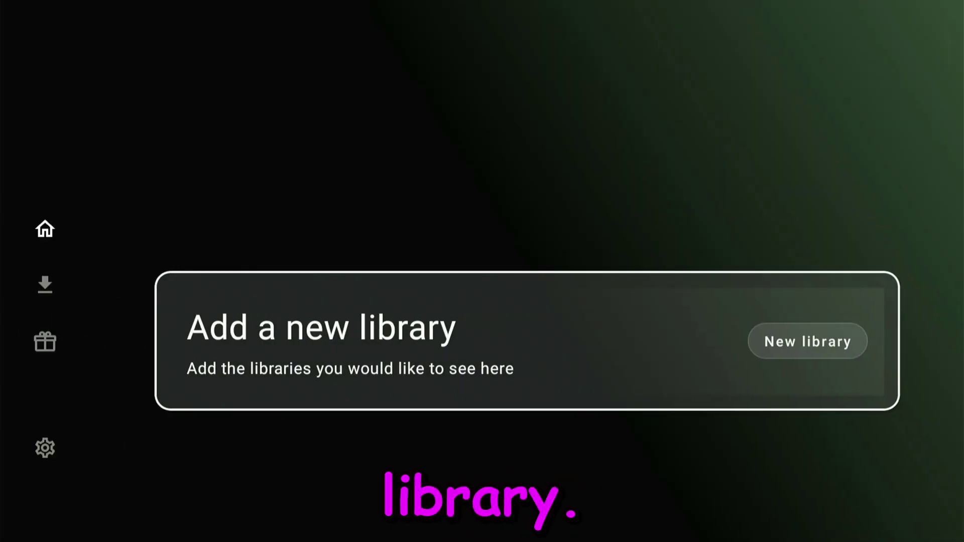
{"action": "key", "text": "Return"}
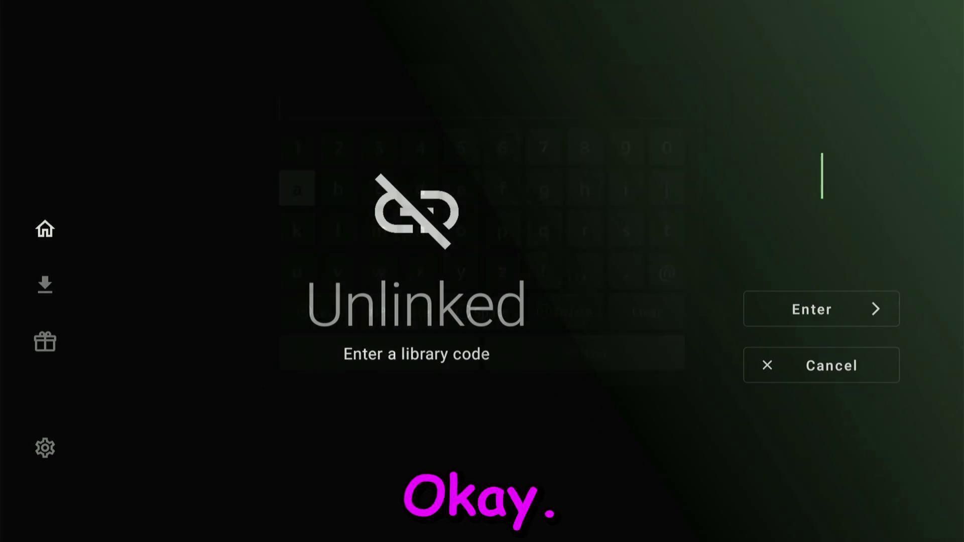
{"action": "key", "text": "Up"}
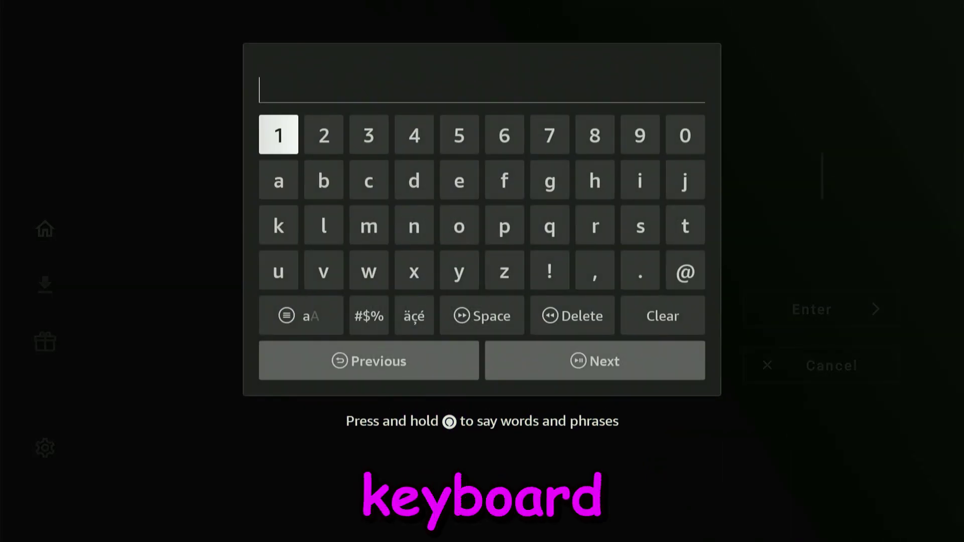
{"action": "key", "text": "Right"}
{"action": "key", "text": "Right"}
{"action": "key", "text": "Right"}
{"action": "key", "text": "Right"}
{"action": "key", "text": "Right"}
{"action": "key", "text": "Return"}
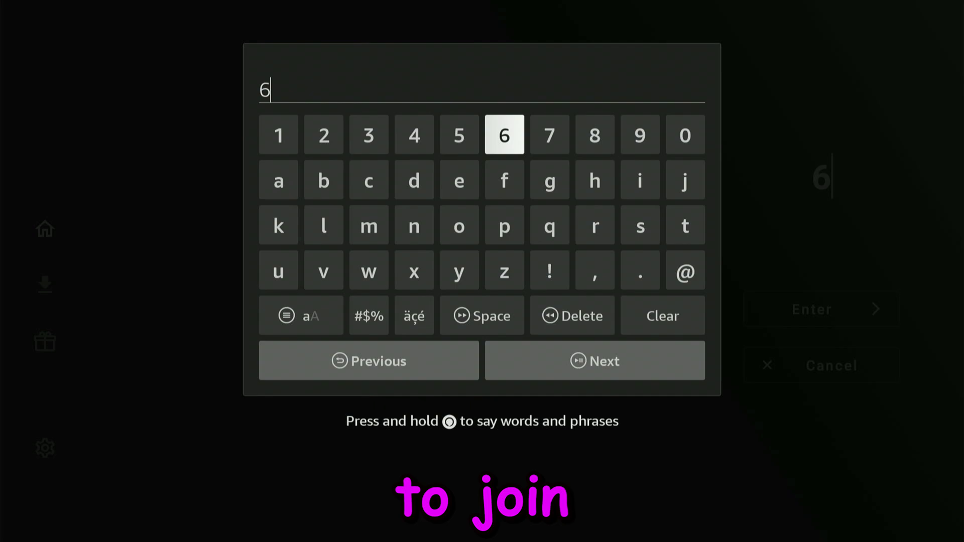
{"action": "key", "text": "Right"}
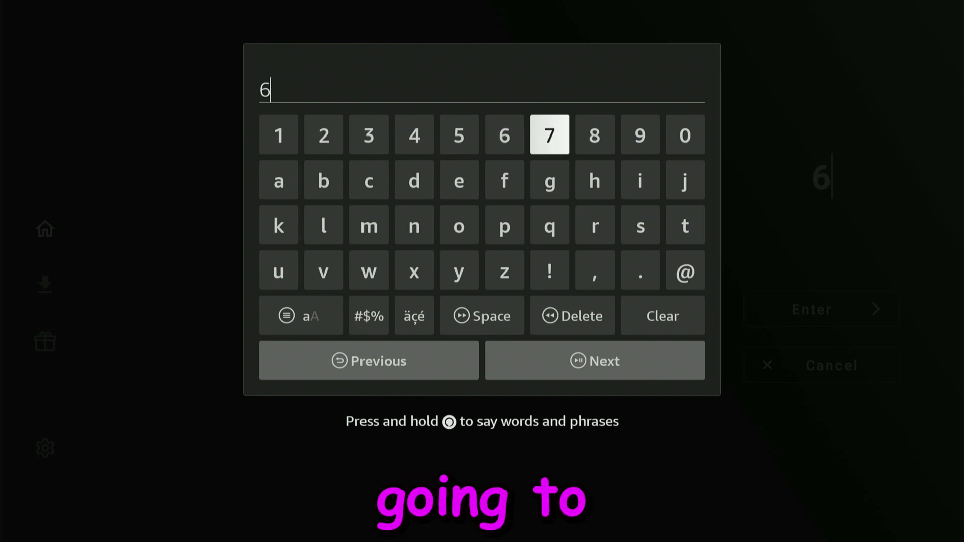
{"action": "key", "text": "Return"}
{"action": "key", "text": "Left"}
{"action": "key", "text": "Return"}
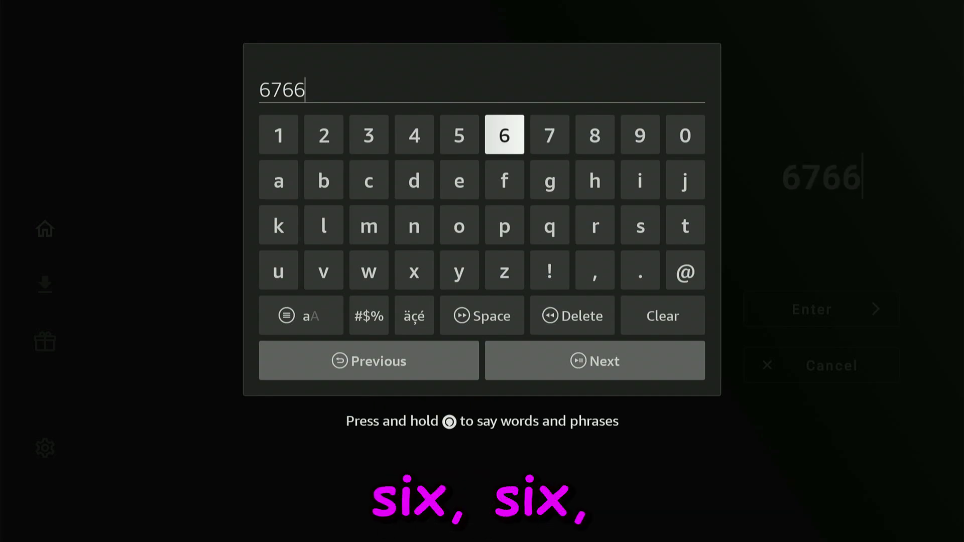
{"action": "key", "text": "Left"}
{"action": "key", "text": "Left"}
{"action": "key", "text": "Left"}
{"action": "key", "text": "Right"}
{"action": "key", "text": "Right"}
{"action": "key", "text": "Return"}
{"action": "key", "text": "Right"}
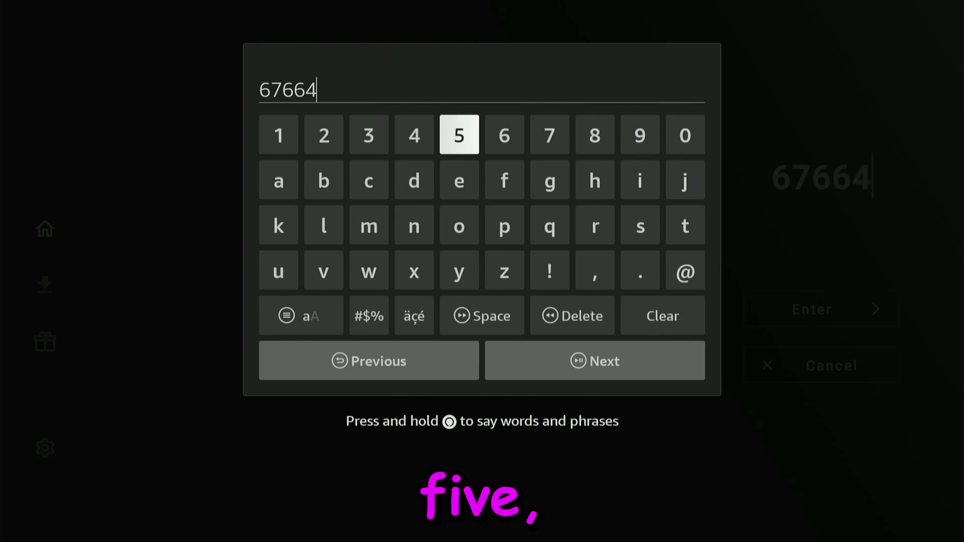
{"action": "key", "text": "Return"}
{"action": "key", "text": "Left"}
{"action": "key", "text": "Left"}
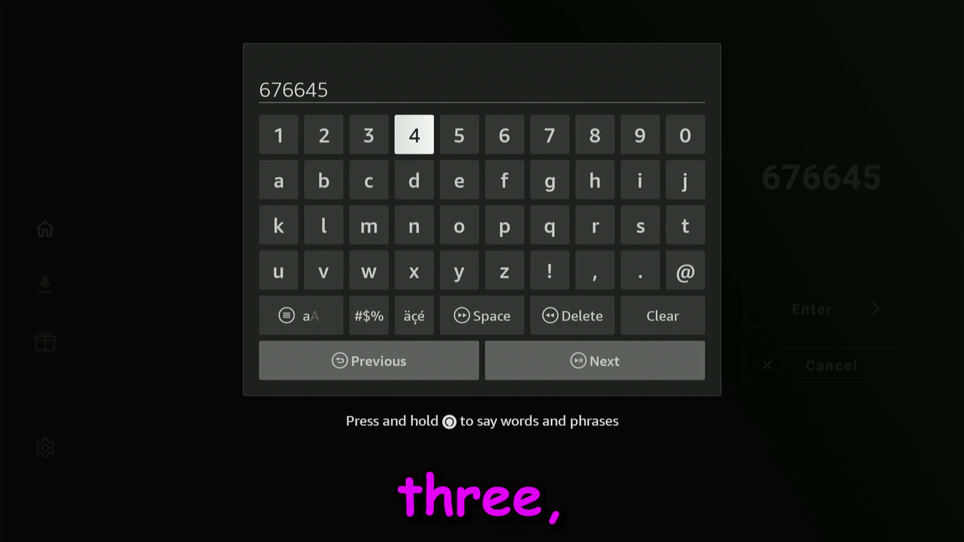
{"action": "key", "text": "Return"}
{"action": "key", "text": "Right"}
{"action": "key", "text": "Right"}
{"action": "key", "text": "Right"}
{"action": "key", "text": "Right"}
{"action": "key", "text": "Return"}
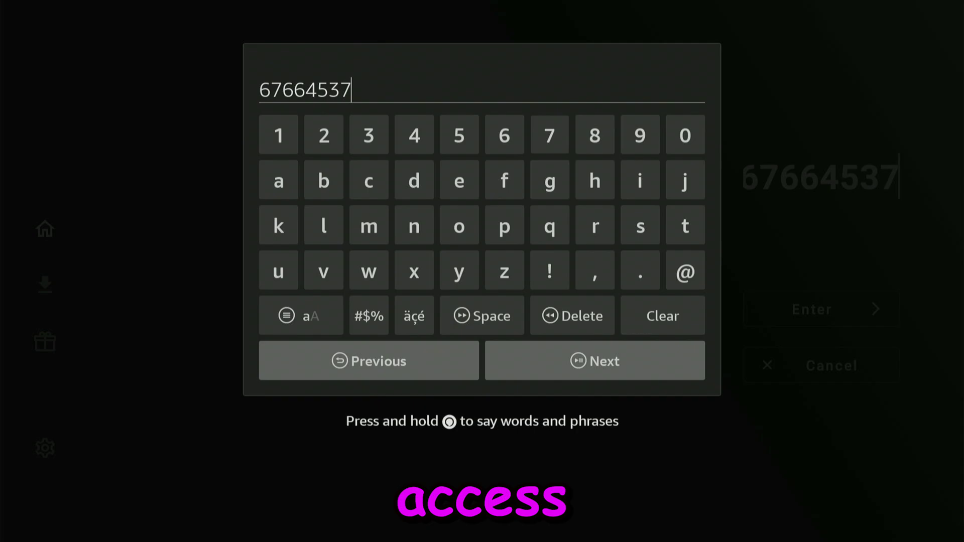
{"action": "key", "text": "Down"}
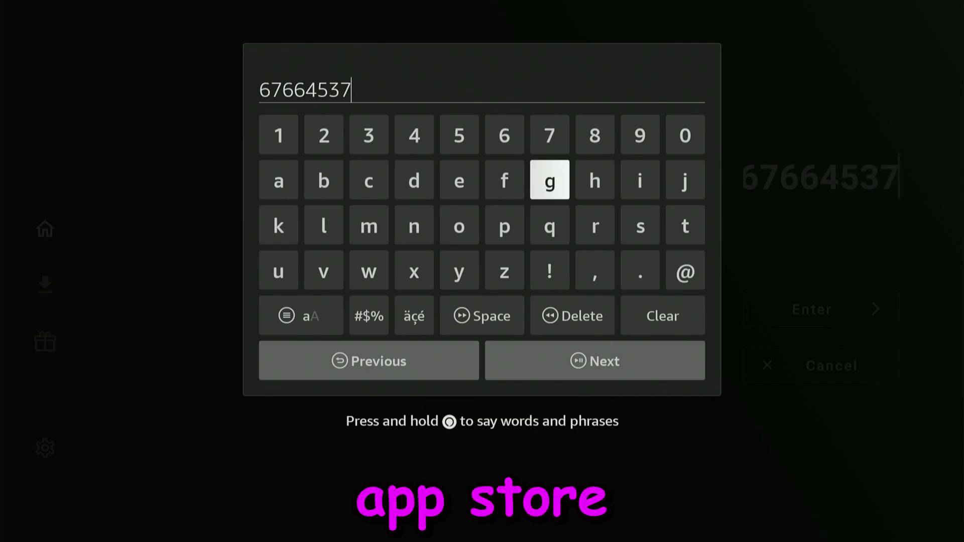
{"action": "key", "text": "Down"}
{"action": "key", "text": "Down"}
{"action": "key", "text": "Down"}
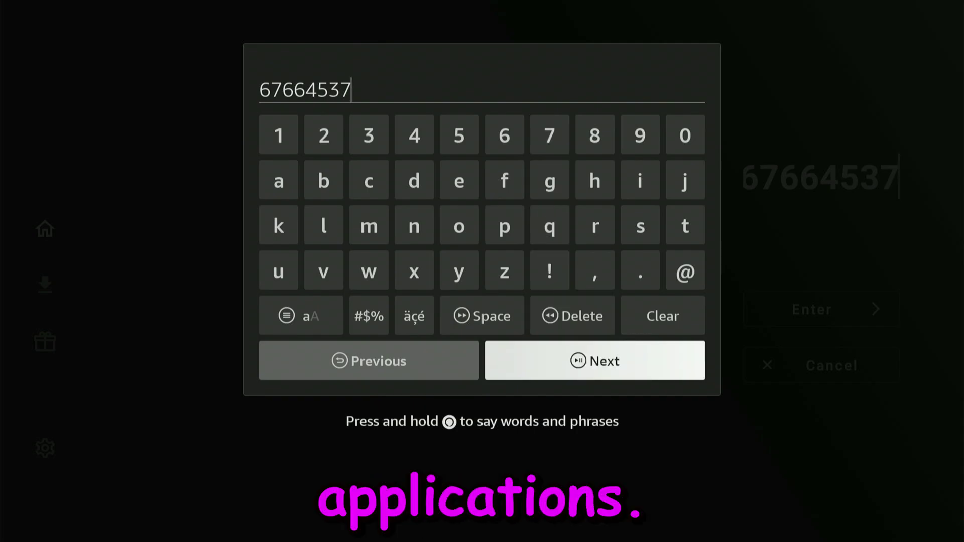
Step: Submit the entered library code to join the library
{"action": "key", "text": "Return"}
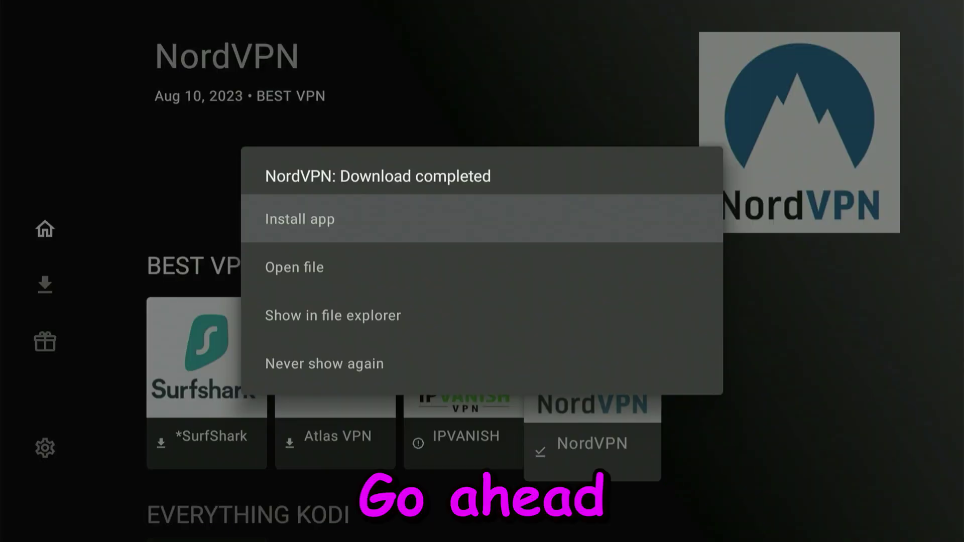
Step: Install the downloaded NordVPN app from the Download completed dialog
{"action": "key", "text": "Return"}
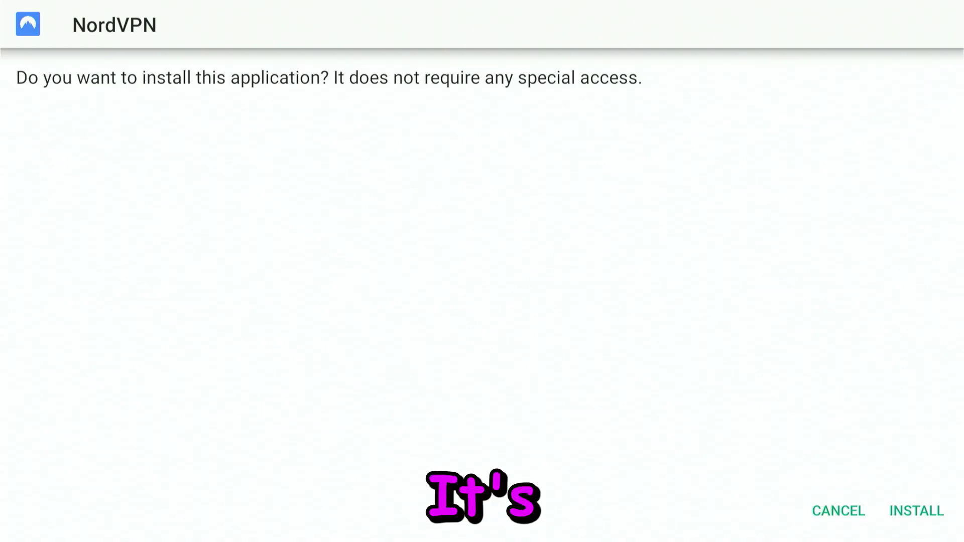
{"action": "key", "text": "Right"}
{"action": "key", "text": "Right"}
{"action": "key", "text": "Return"}
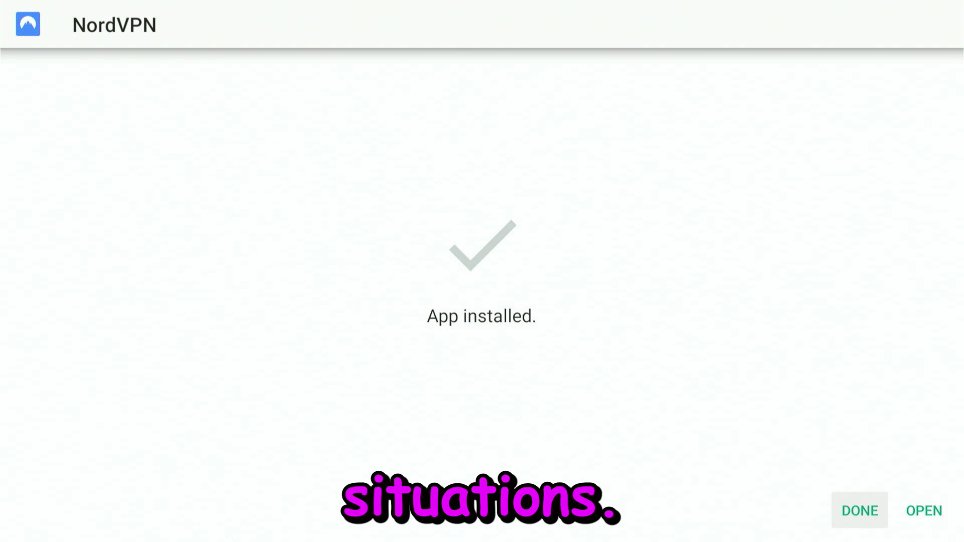
Step: Launch the newly installed NordVPN from the App installed confirmation screen
{"action": "left_click", "coordinate": [925, 510]}
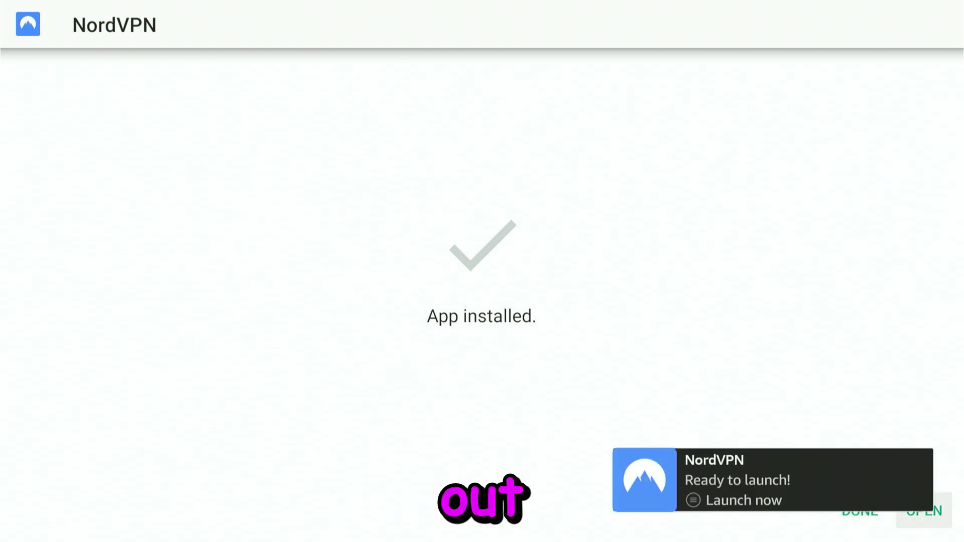
{"action": "key", "text": "Return"}
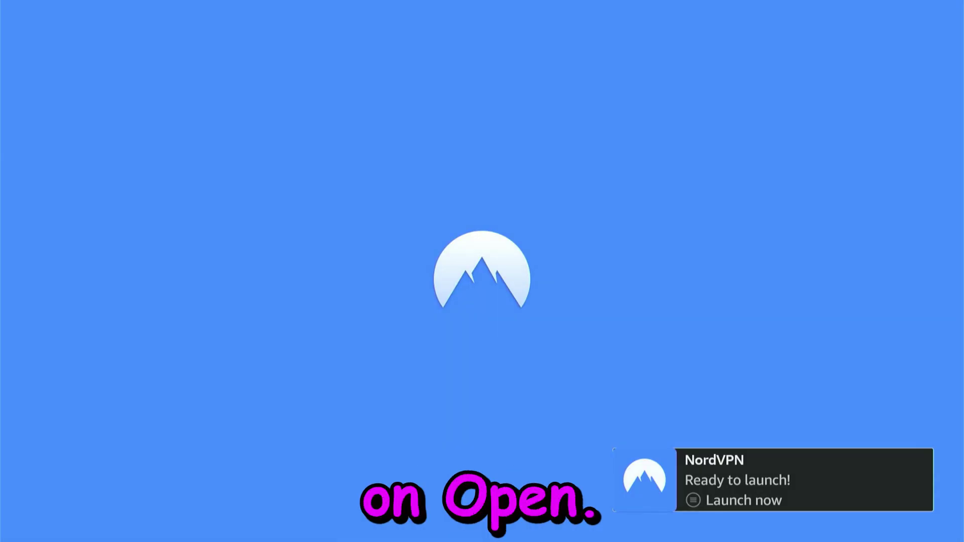